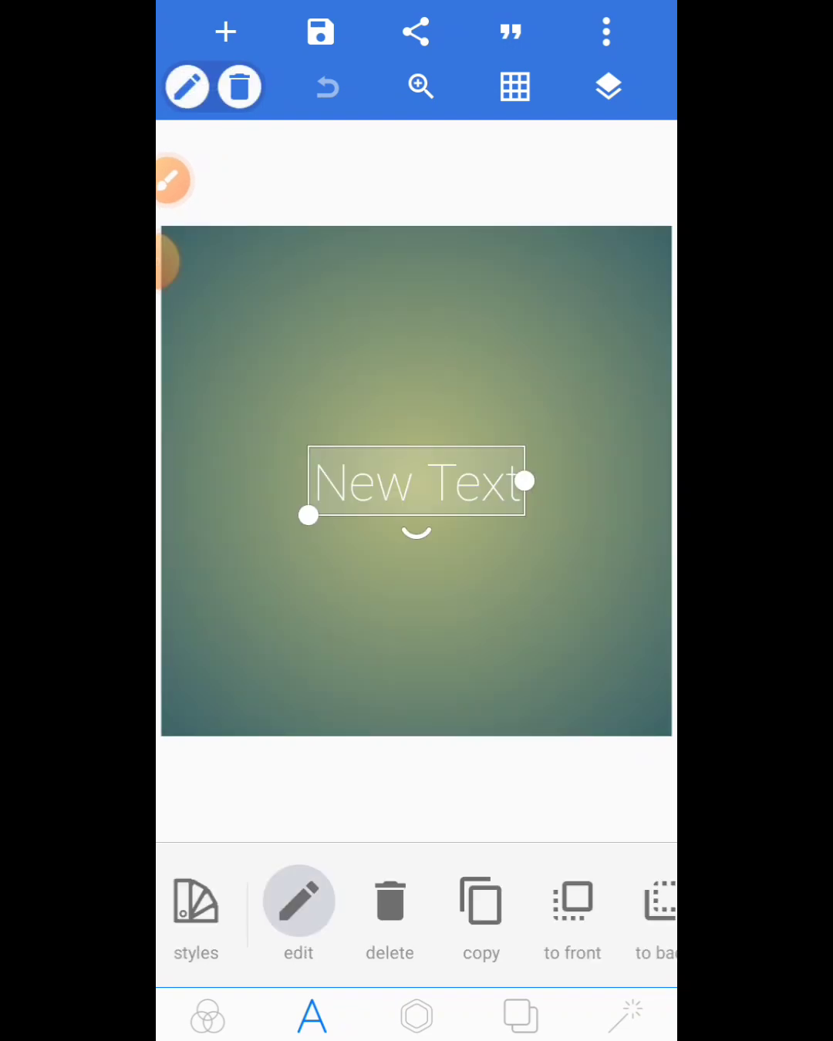
Step: Replace the placeholder text with a capital E, enlarge it and centre it on the canvas
click(297, 902)
click(285, 58)
click(196, 927)
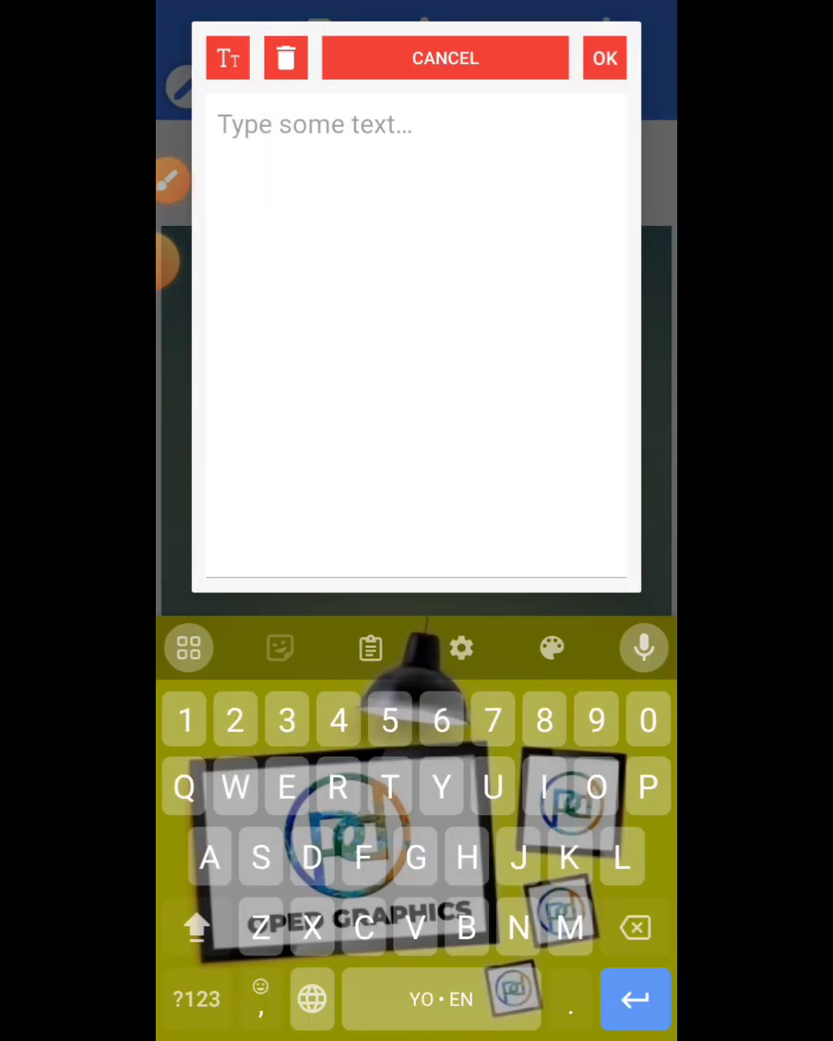
click(287, 787)
text(E)
click(604, 58)
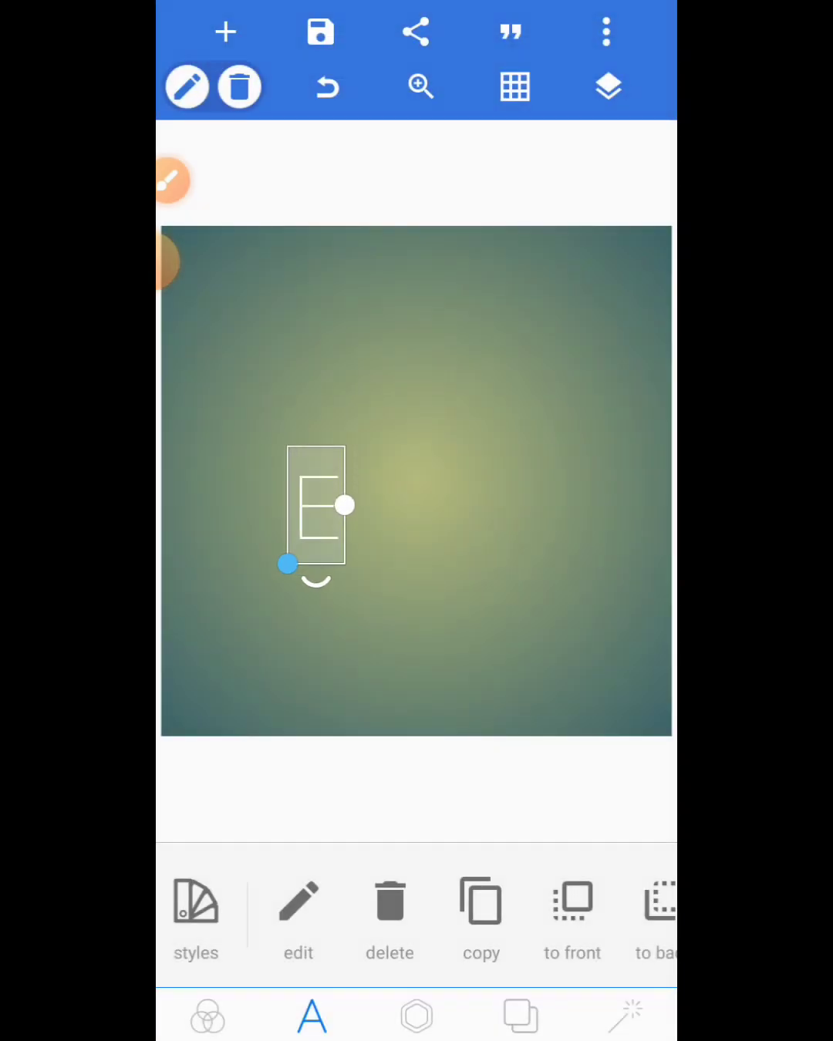
drag(308, 515, 231, 687)
drag(285, 570, 395, 456)
scroll(488, 902, right, 5)
scroll(488, 903, right, 5)
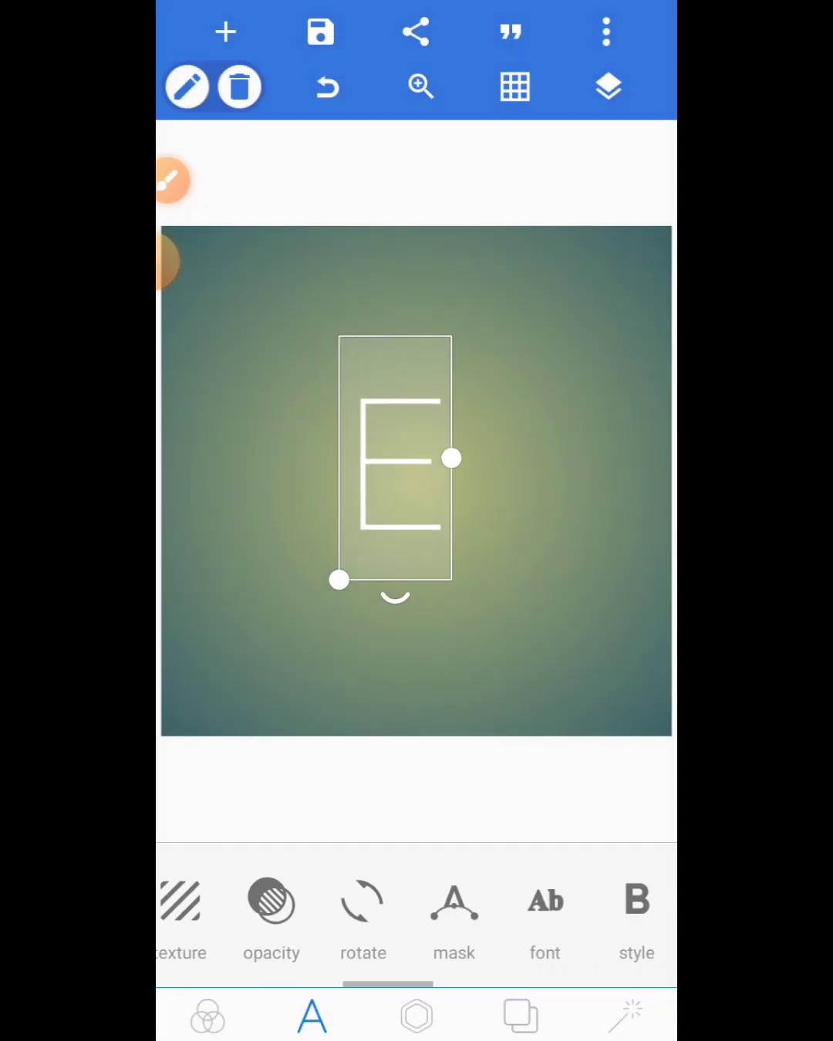
scroll(407, 903, right, 2)
Step: Apply the THREAT font from Recent fonts to the E and enlarge it further
click(408, 901)
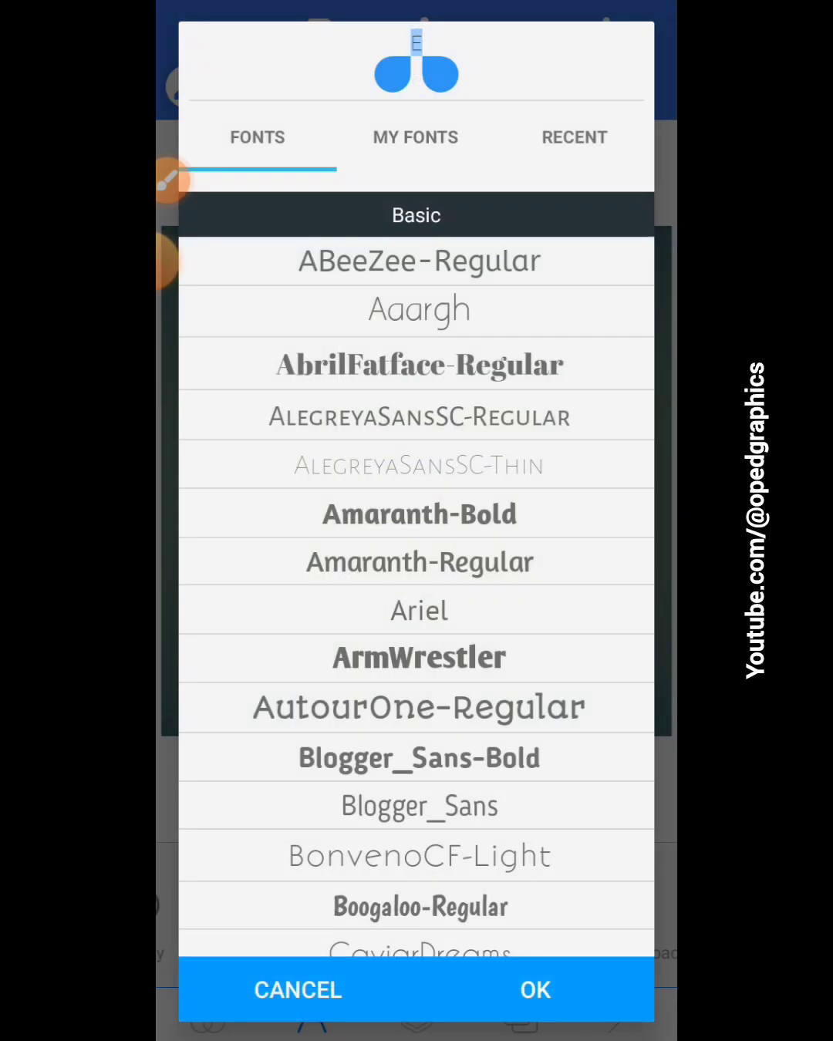
click(575, 136)
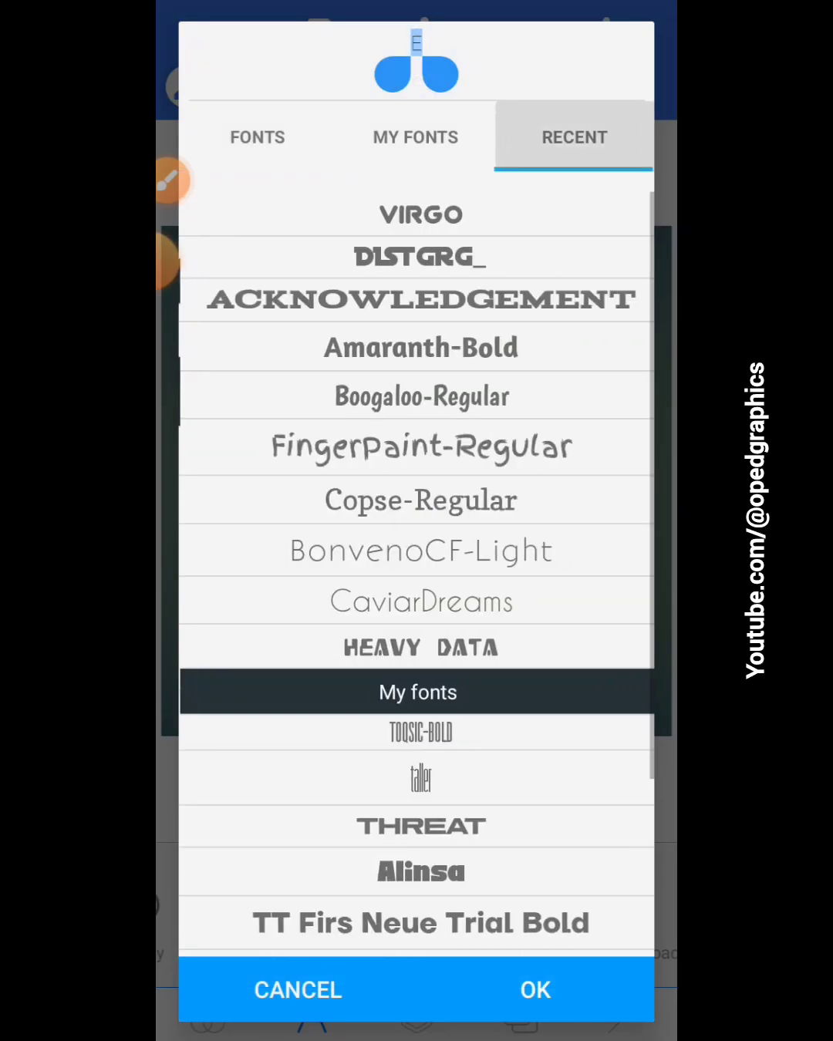
scroll(417, 569, down, 3)
click(419, 589)
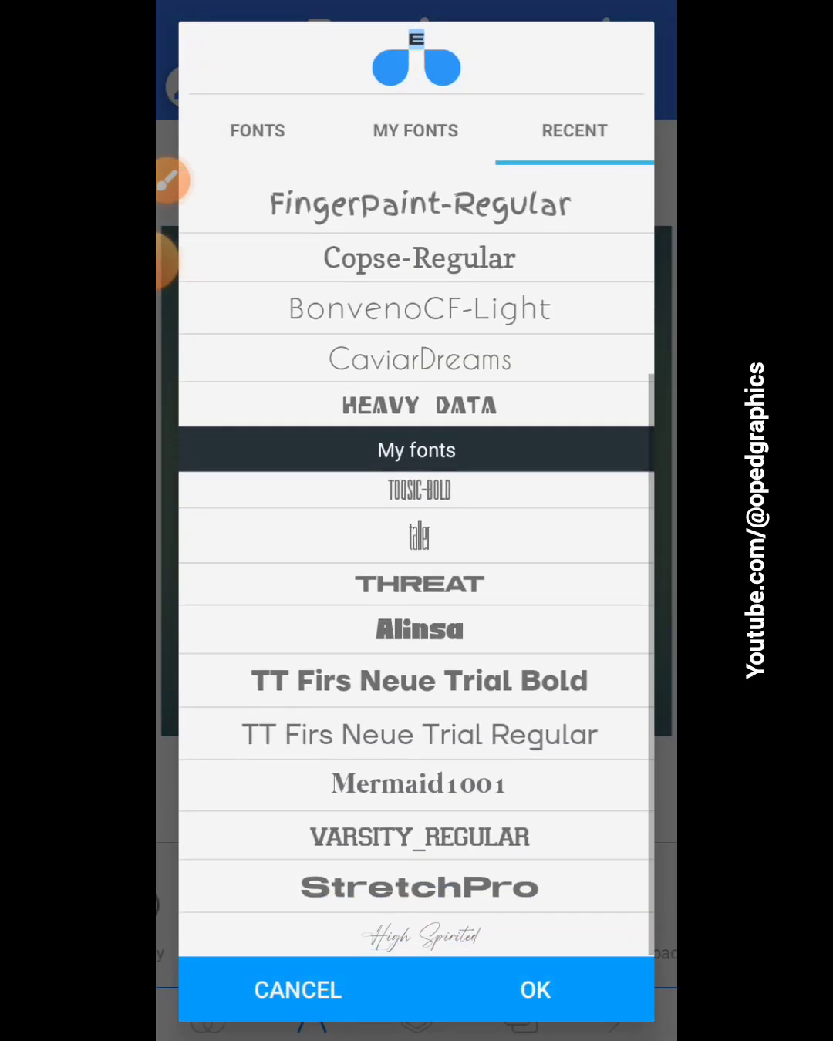
click(535, 989)
drag(340, 517, 259, 662)
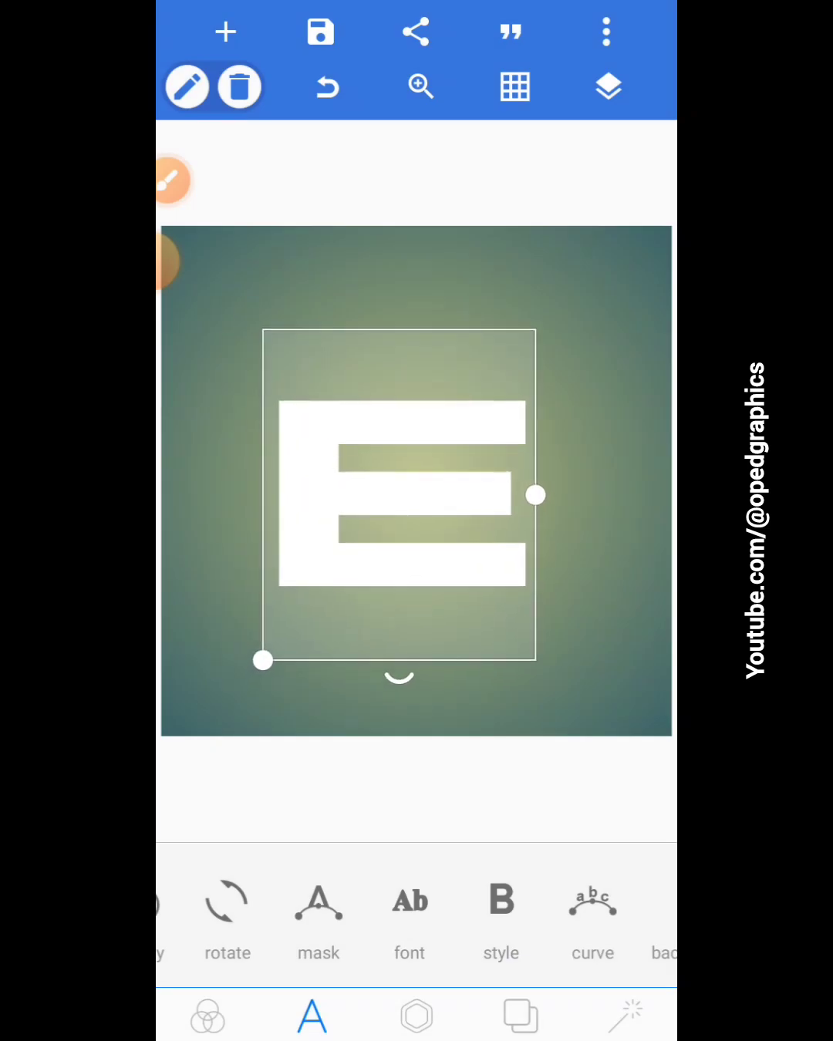
Step: Duplicate the bold E, change the copy to T, and place it over the E's top
click(606, 667)
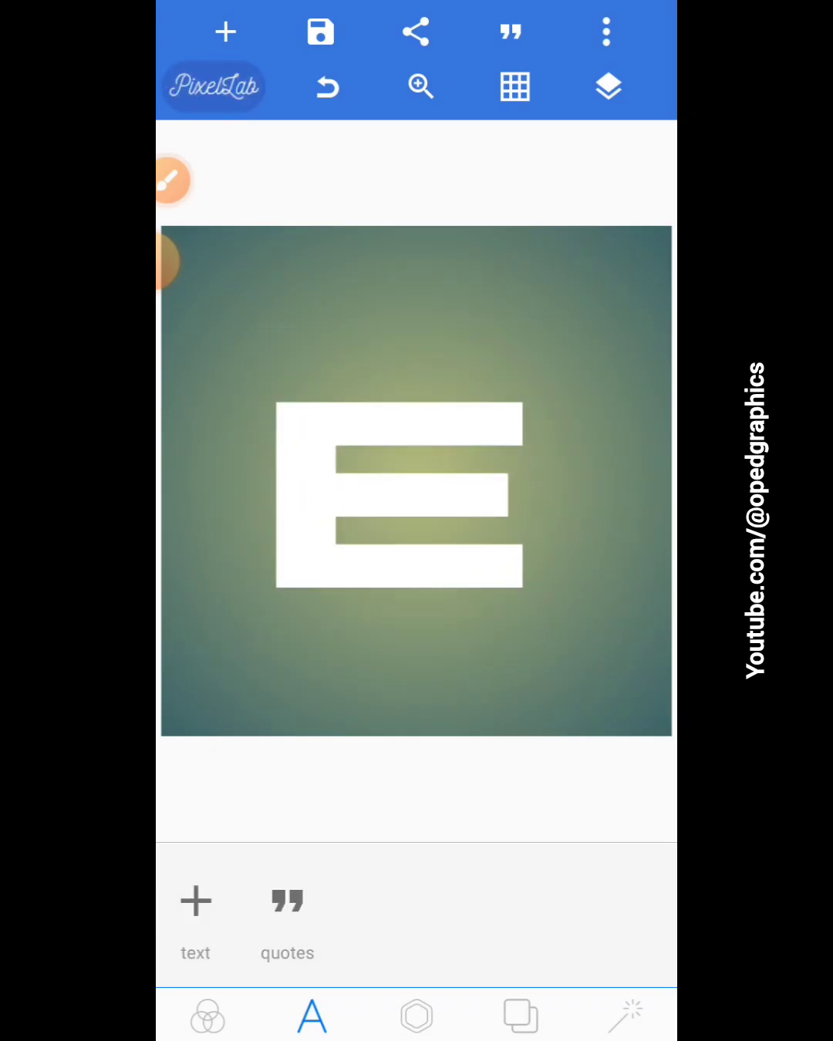
click(398, 495)
click(481, 901)
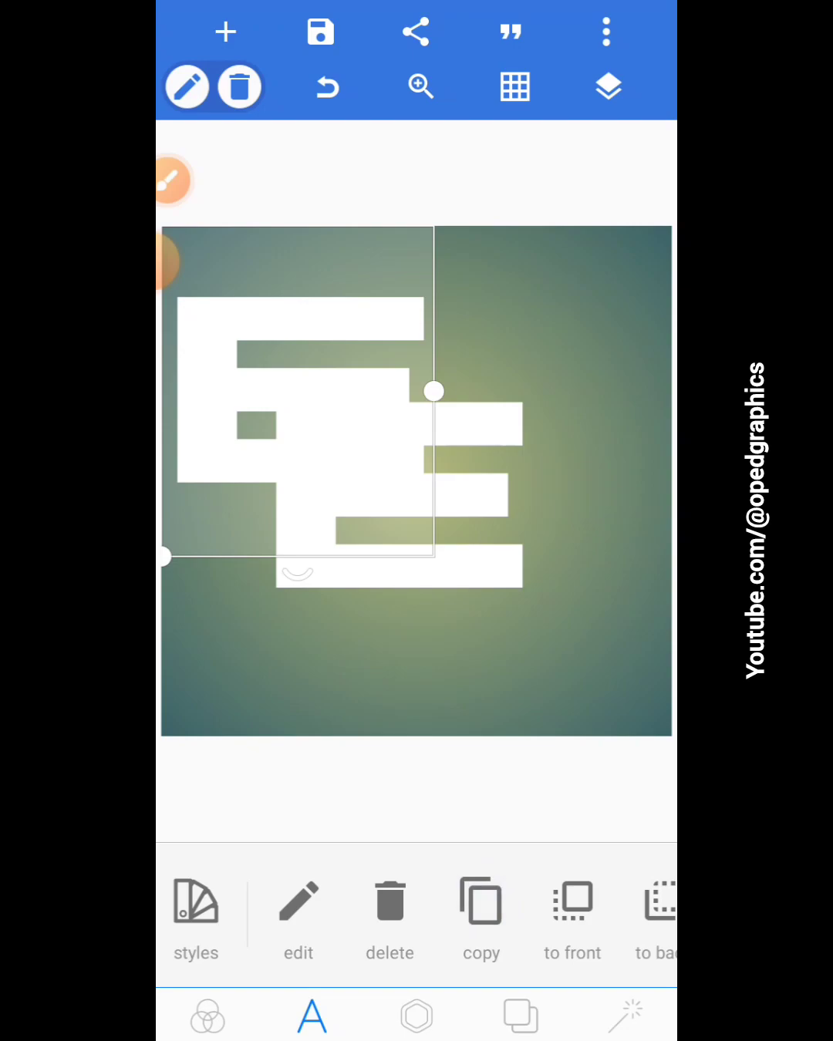
click(298, 901)
click(285, 58)
click(197, 927)
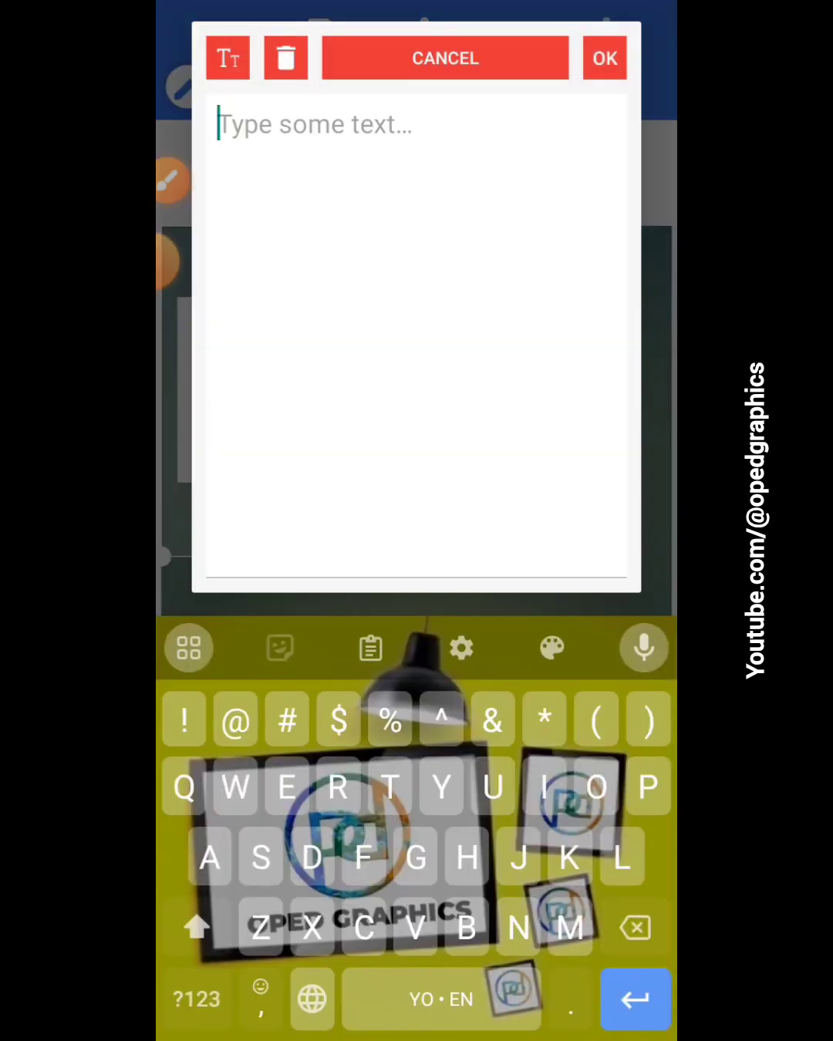
text(T)
click(606, 57)
mouse_move(342, 455)
mouse_down()
mouse_move(424, 480)
mouse_move(406, 424)
mouse_up()
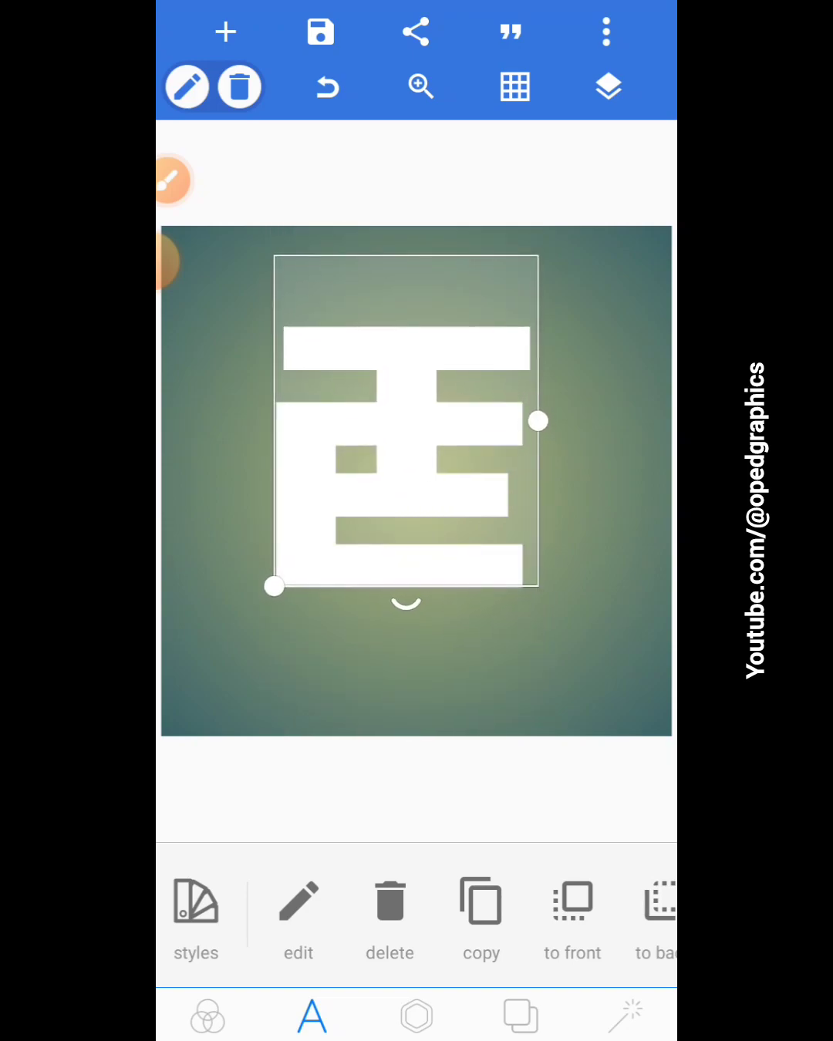
Step: Add a white rectangle, narrow it into a thin stem bar, and centre it horizontally
click(569, 667)
click(416, 1017)
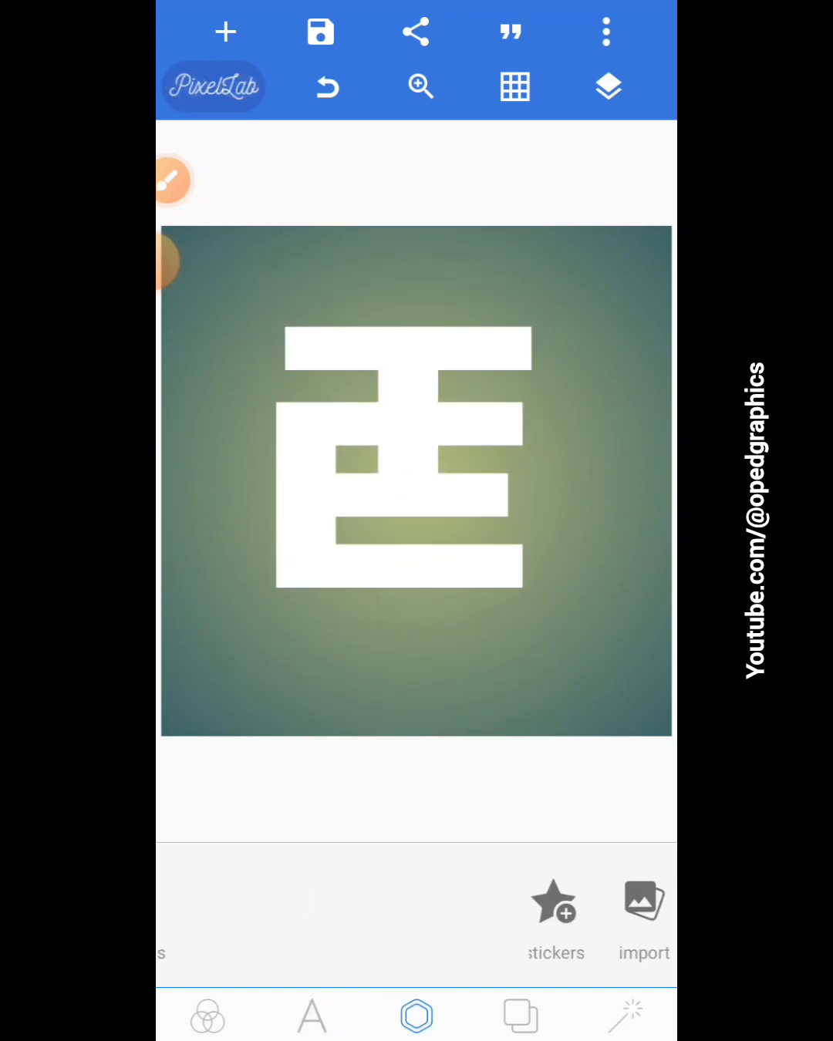
click(470, 900)
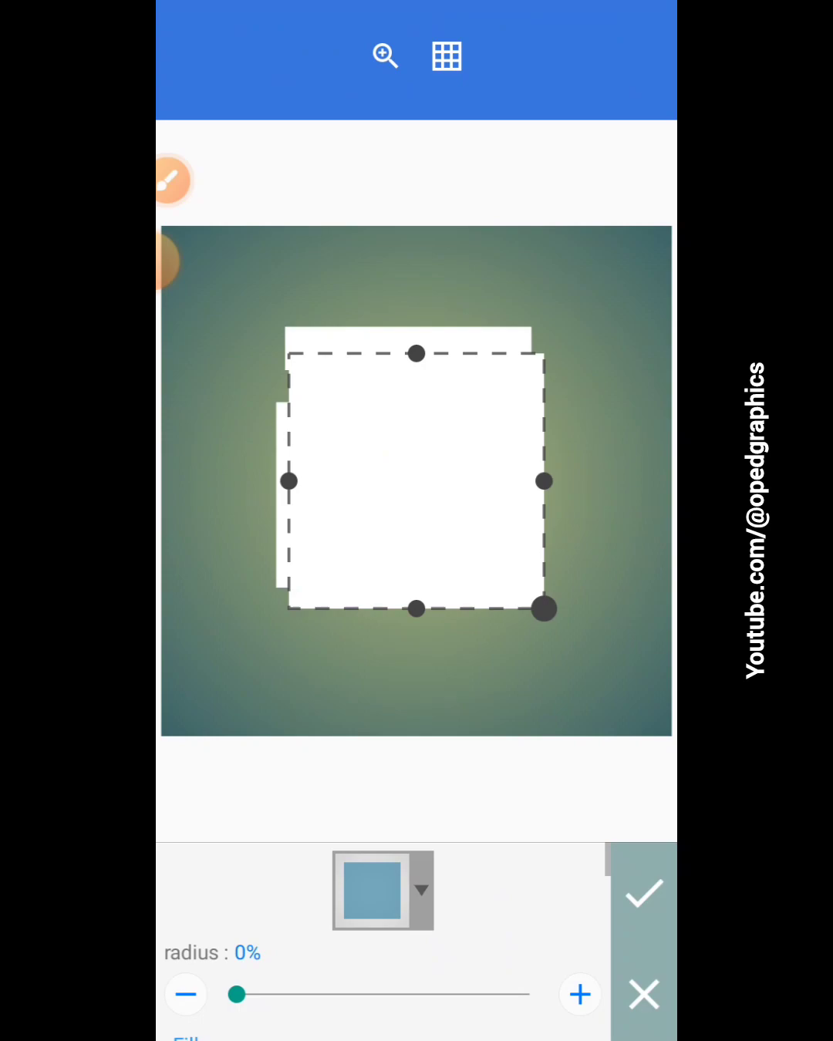
mouse_move(289, 480)
mouse_down()
mouse_move(448, 482)
mouse_move(395, 485)
mouse_move(407, 476)
mouse_up()
click(643, 895)
click(561, 901)
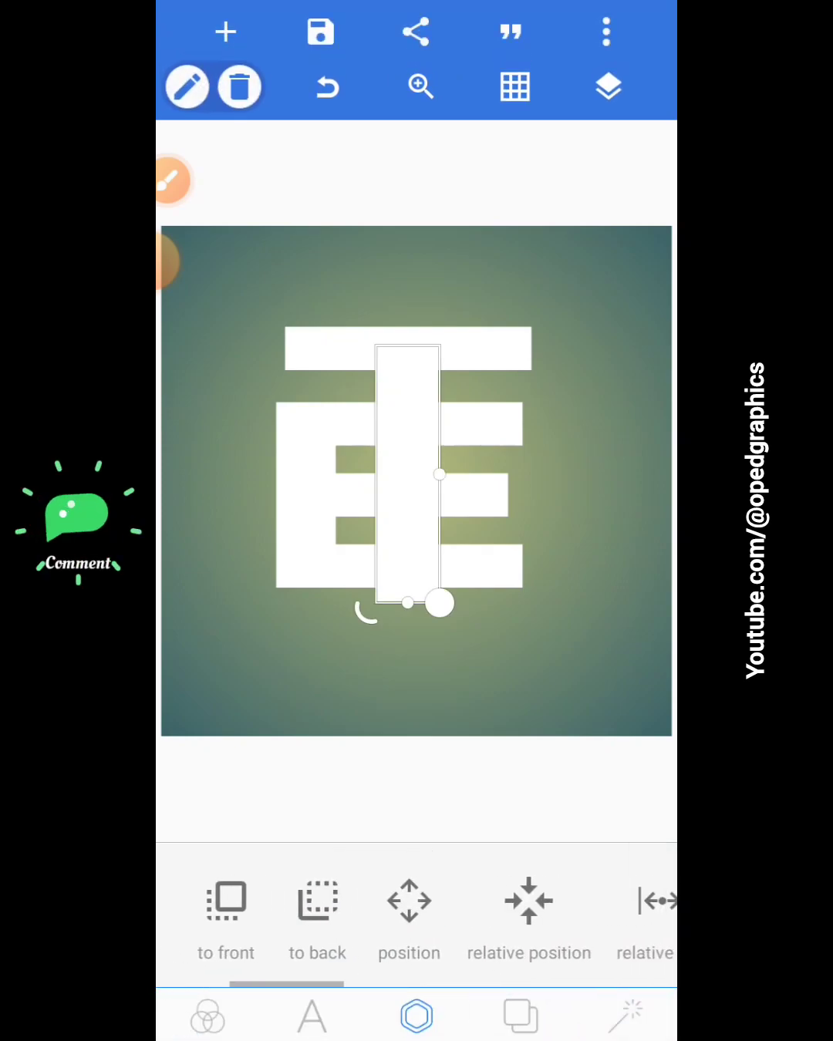
click(410, 902)
click(383, 898)
click(643, 893)
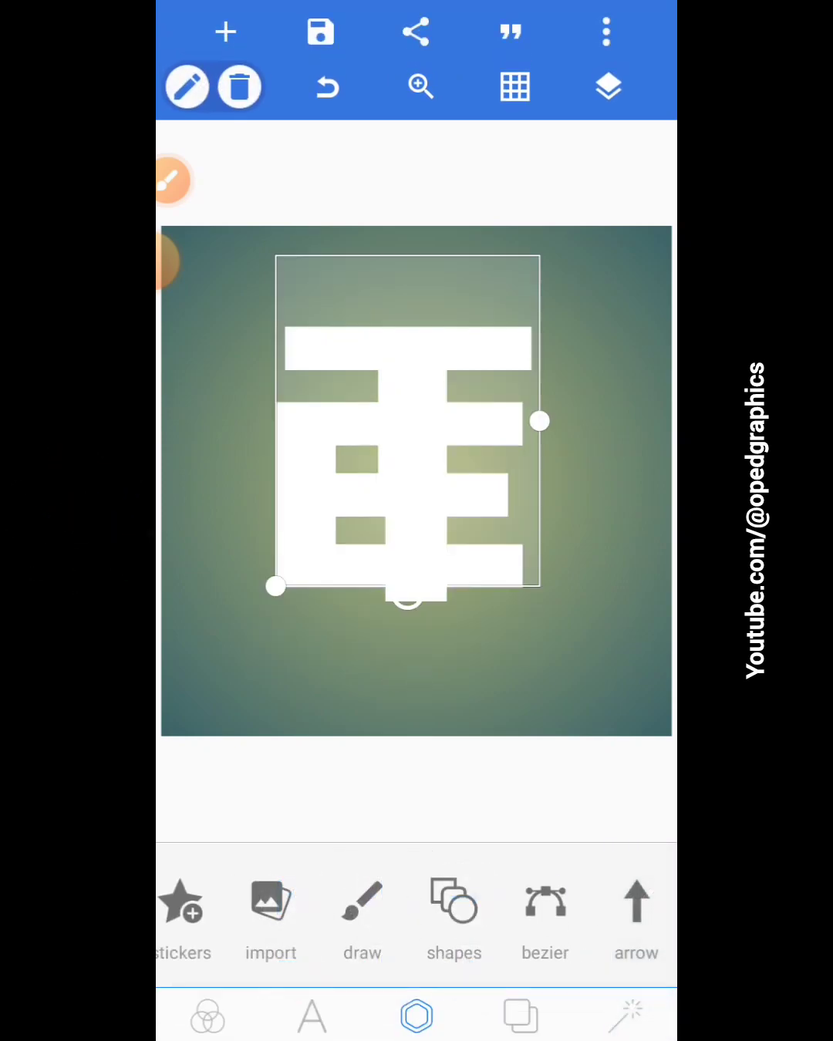
Step: Centre the T horizontally, then select the E to centre it too
click(407, 454)
scroll(417, 911, right, 4)
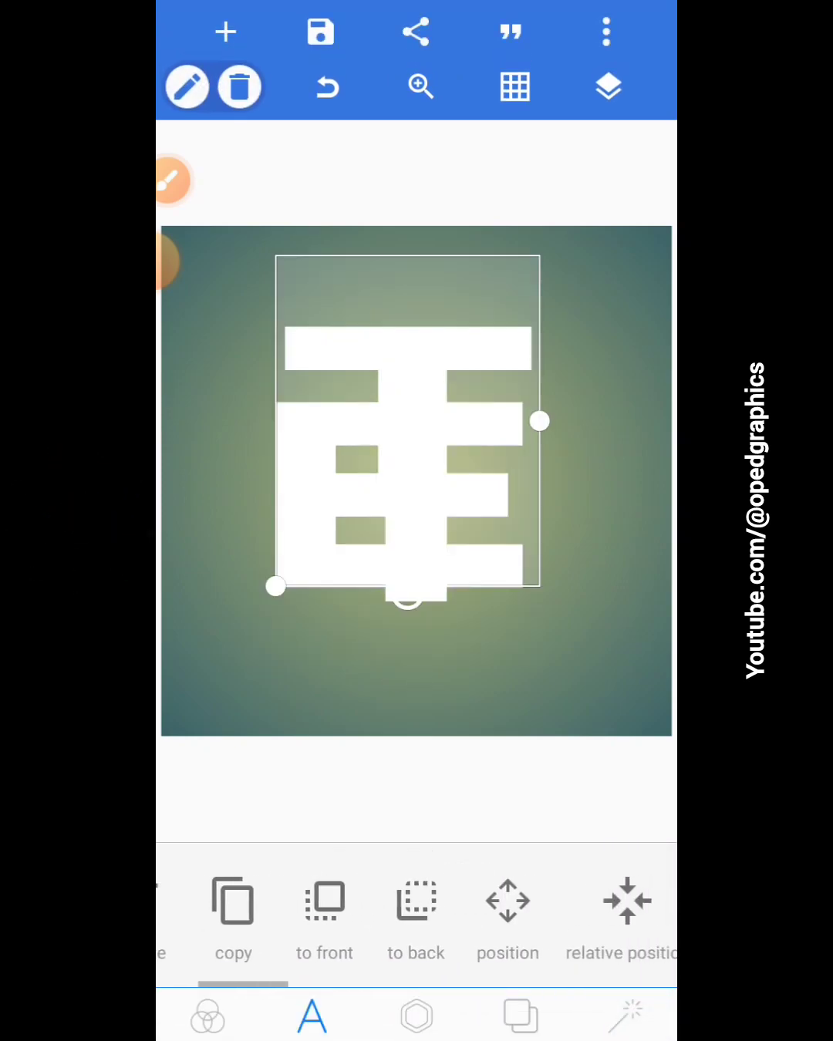
click(422, 901)
click(383, 897)
click(644, 893)
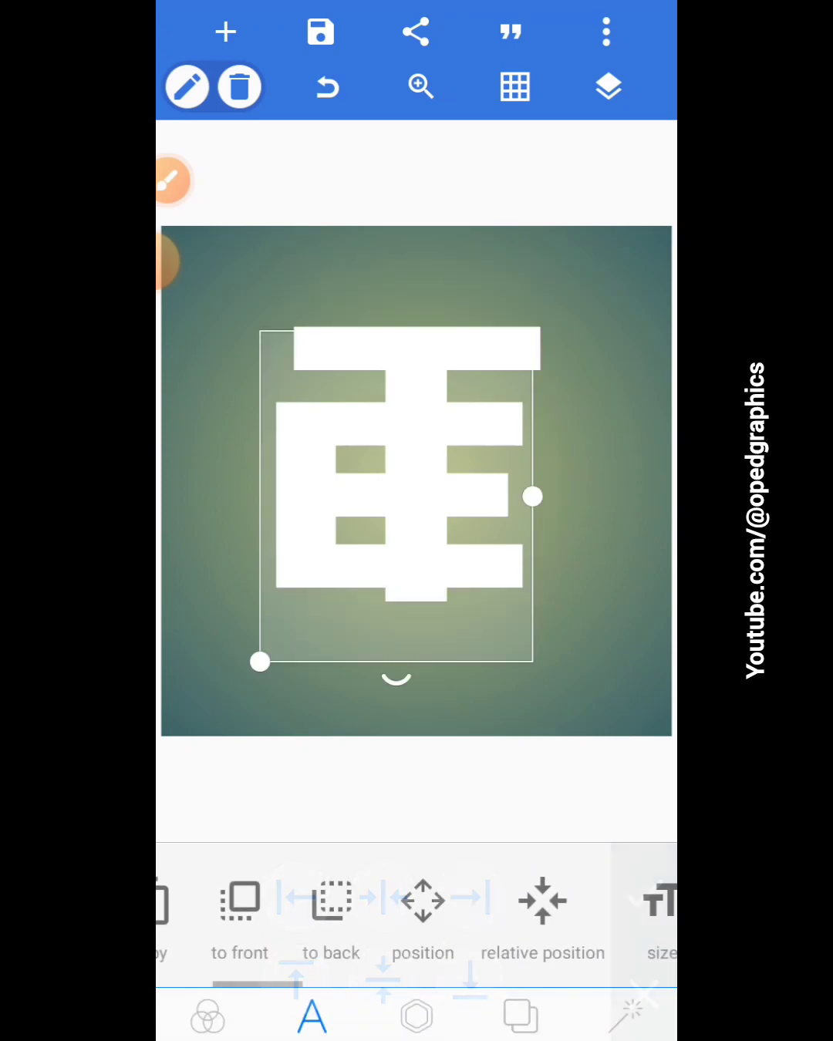
click(569, 651)
click(407, 455)
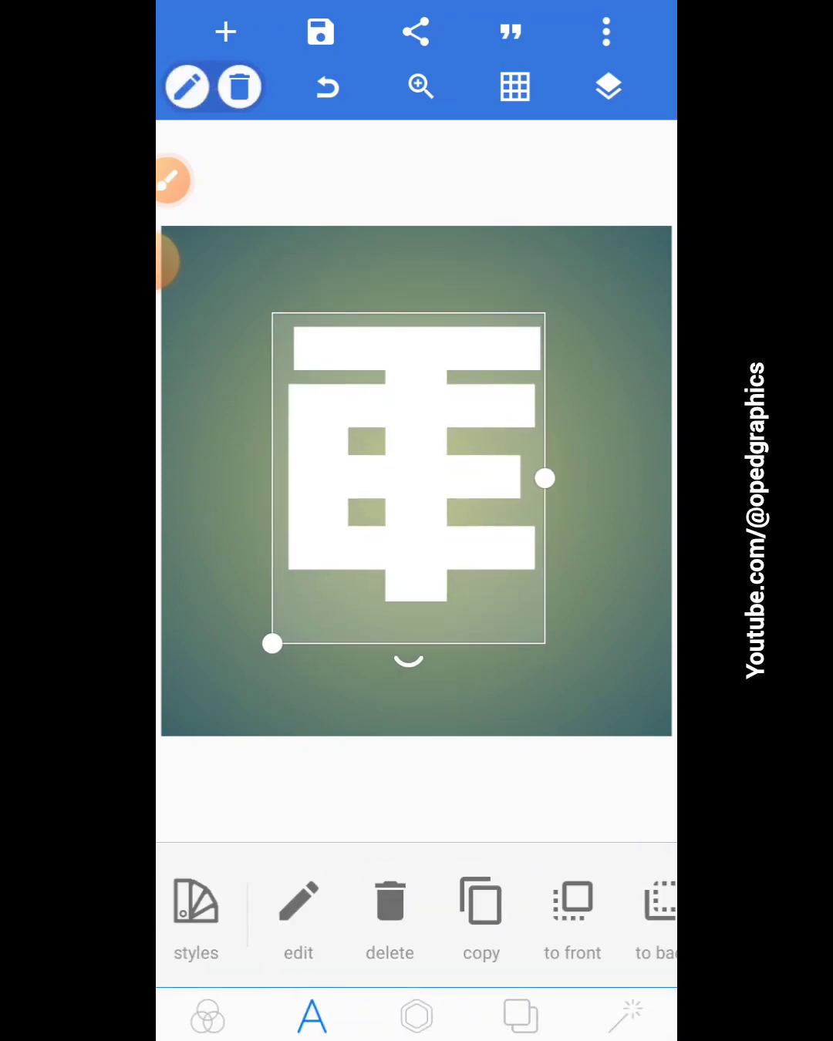
Step: Merge the T and stem bar layers into one object and shift it right across the E
click(585, 667)
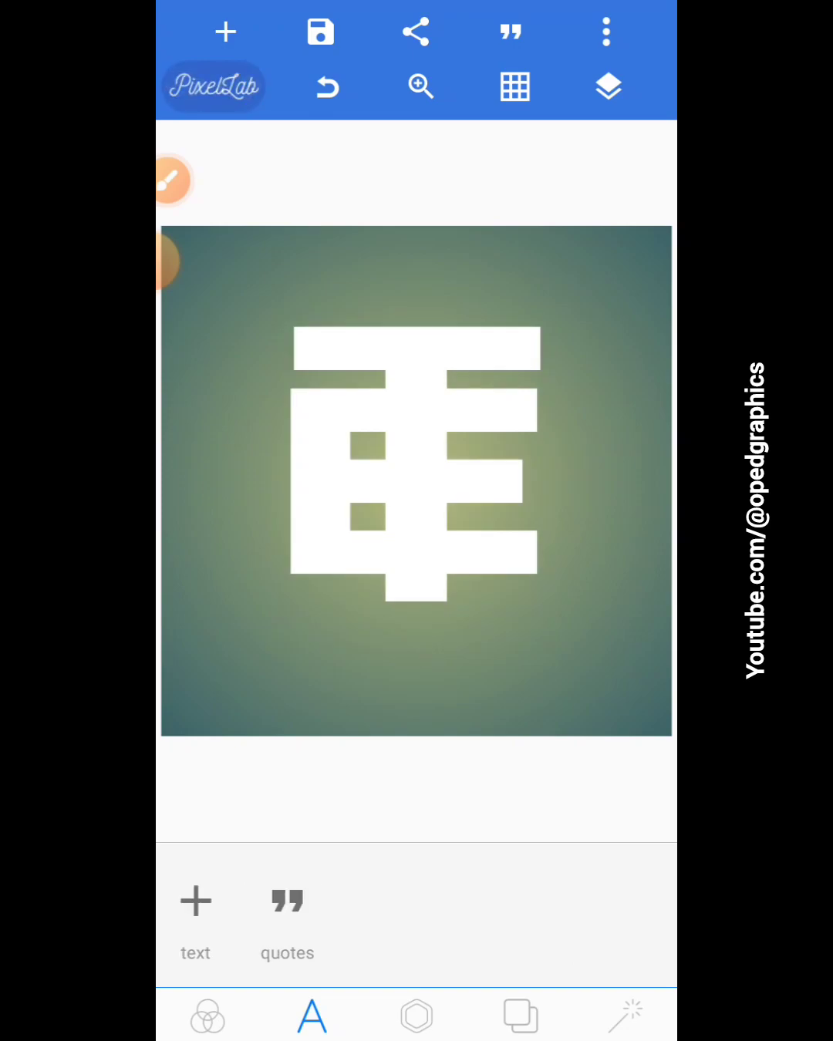
click(608, 87)
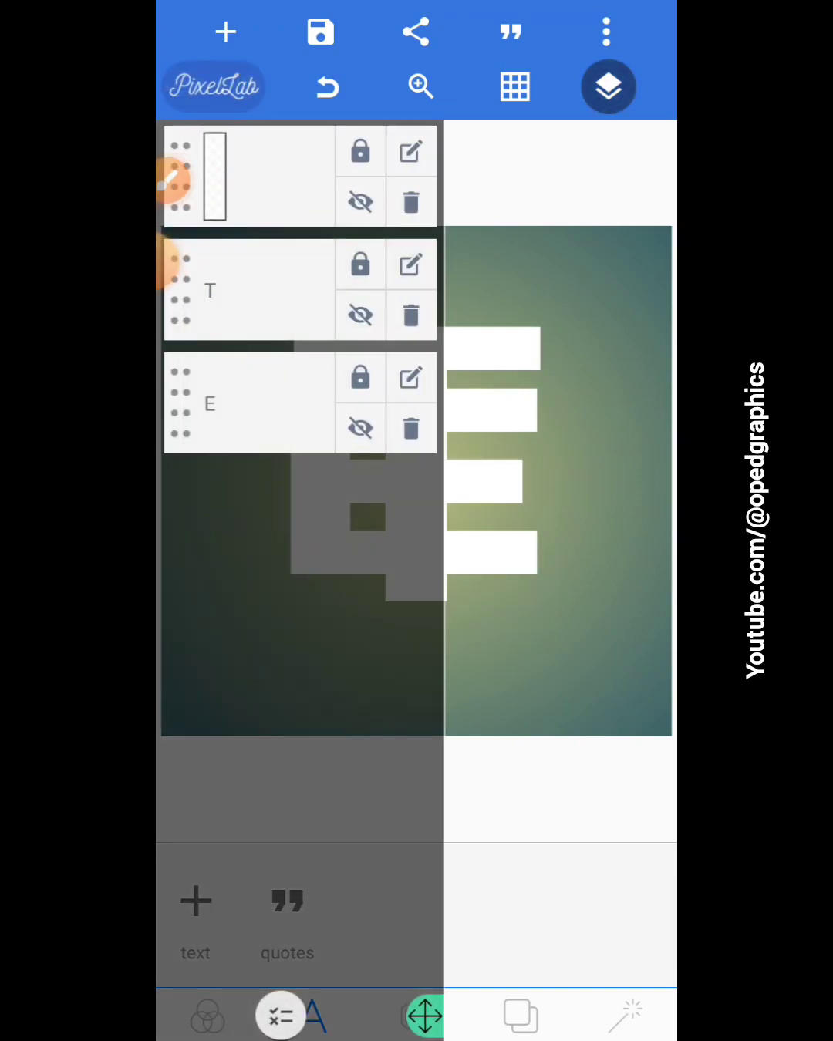
click(282, 1014)
click(386, 291)
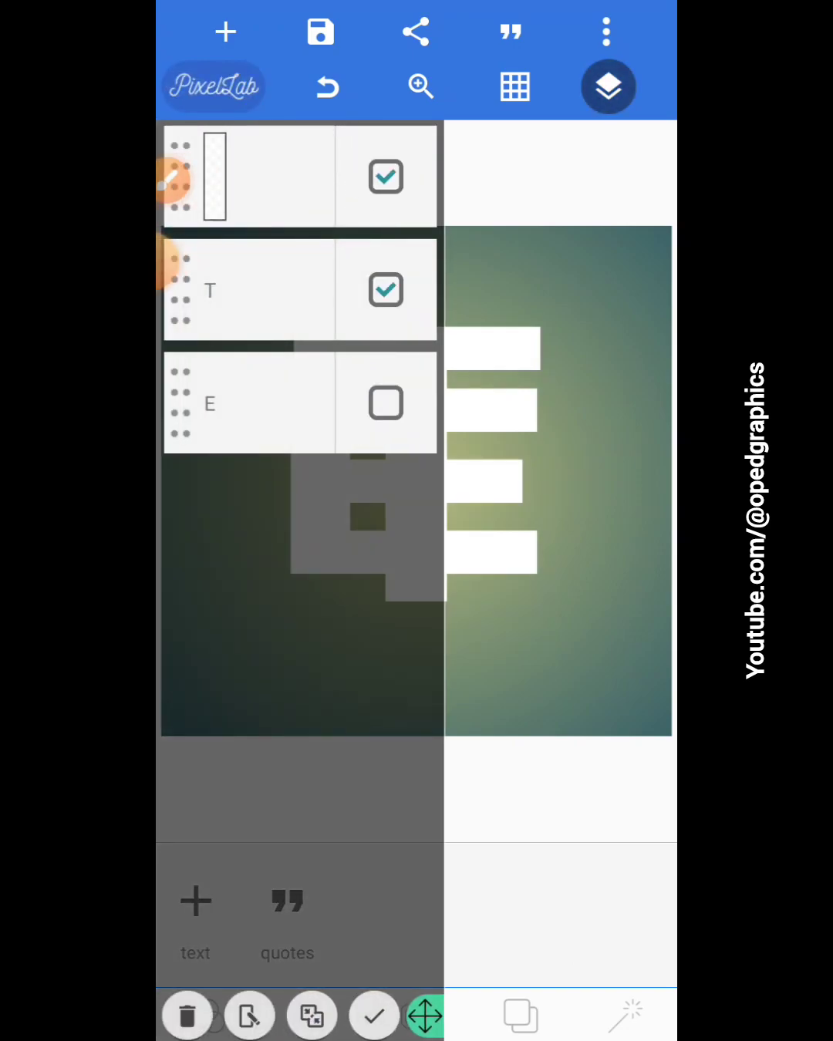
click(313, 1015)
click(577, 595)
click(560, 488)
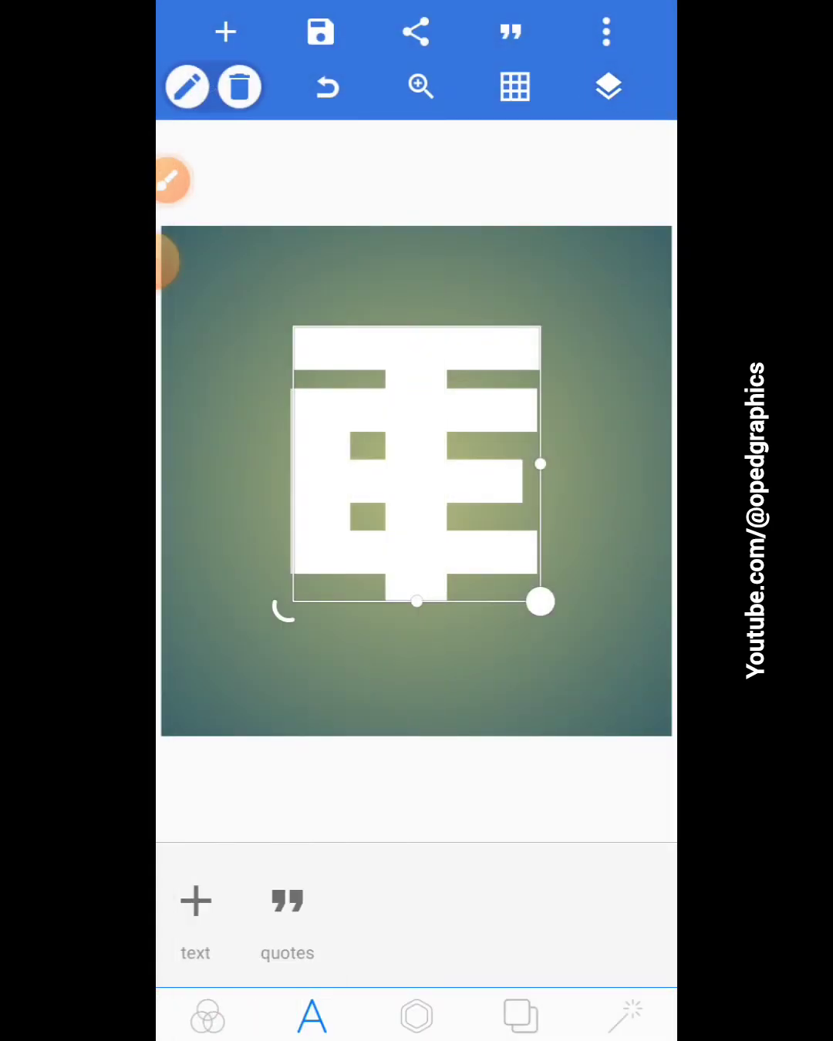
mouse_move(423, 455)
mouse_down()
mouse_move(472, 529)
mouse_move(423, 456)
mouse_move(456, 459)
mouse_up()
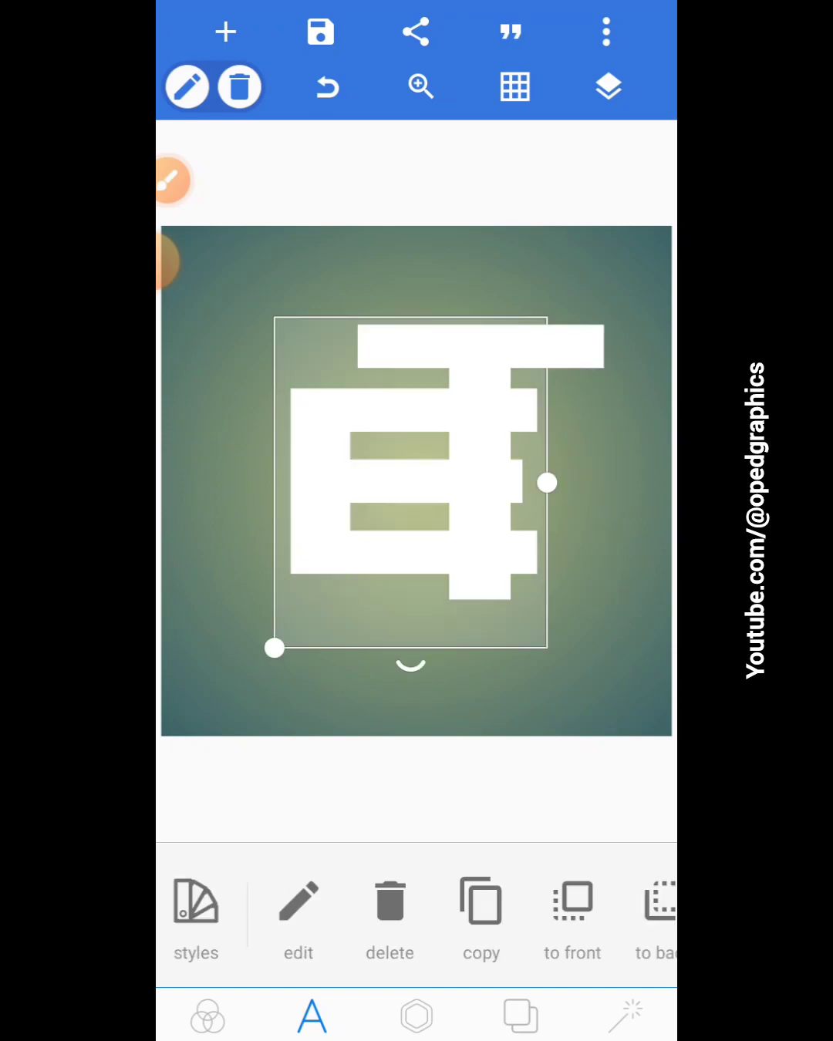
Step: Colour the E black and slide the white T left to centre it on the E
click(342, 488)
scroll(417, 919, right, 3)
click(469, 902)
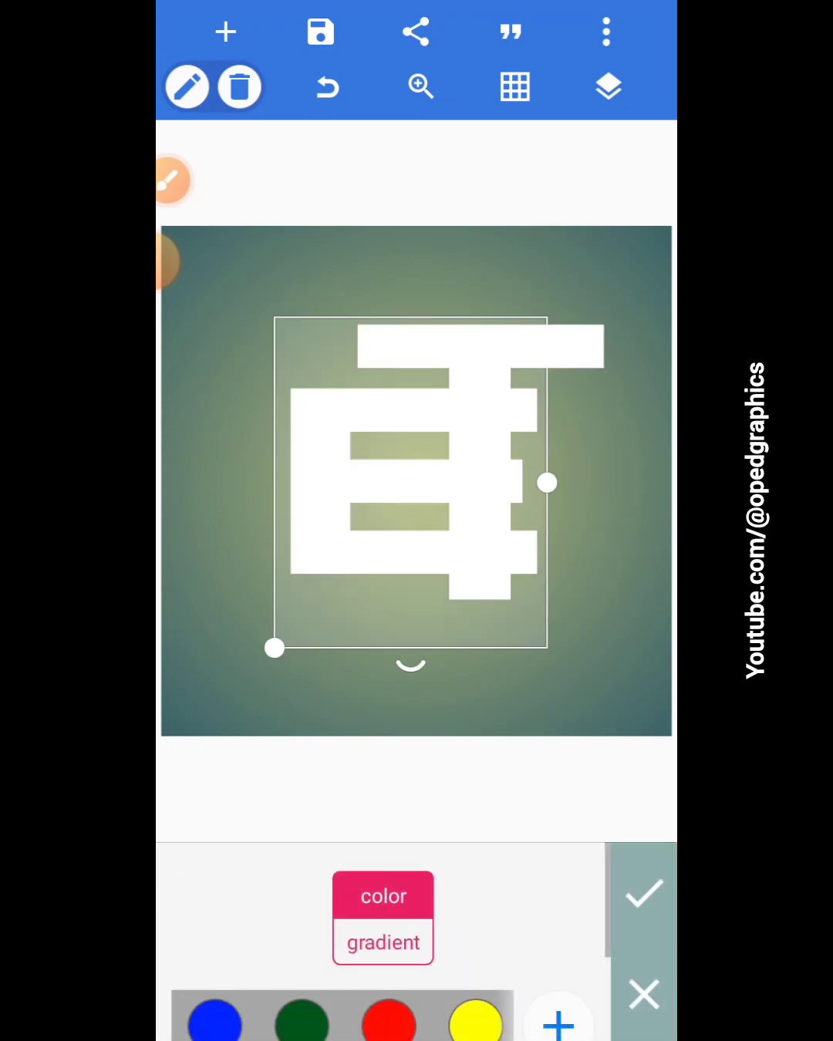
drag(455, 943, 244, 944)
click(369, 943)
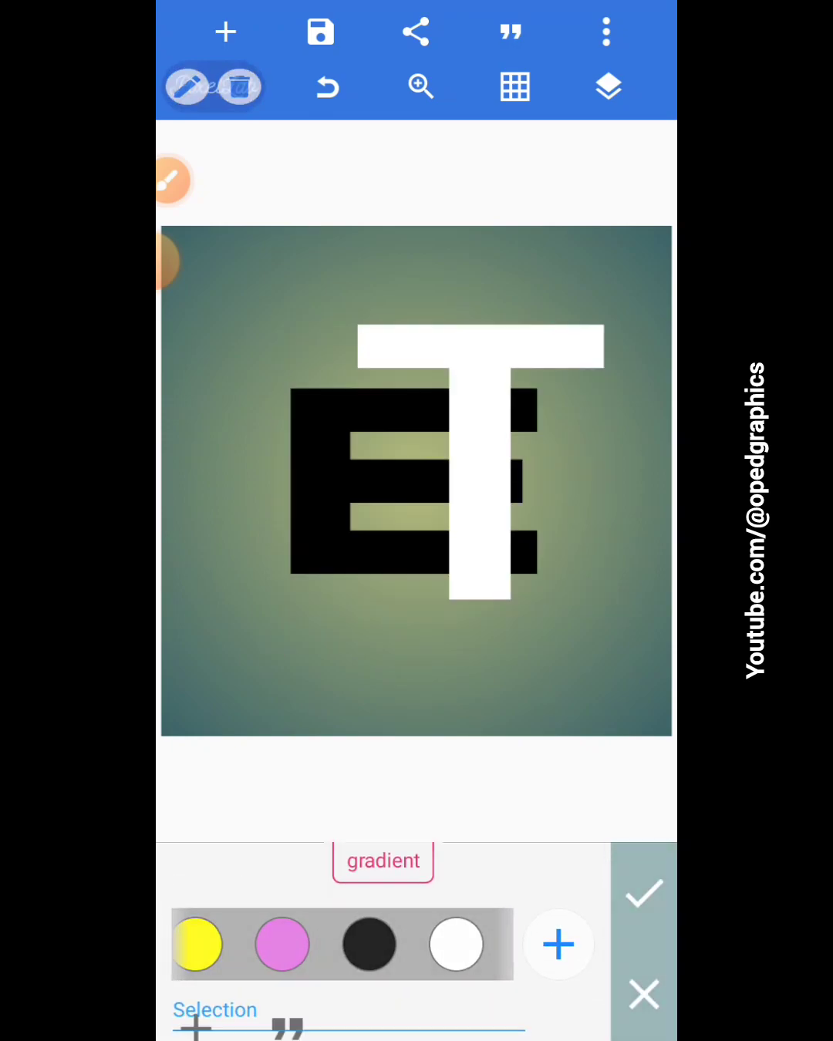
click(643, 895)
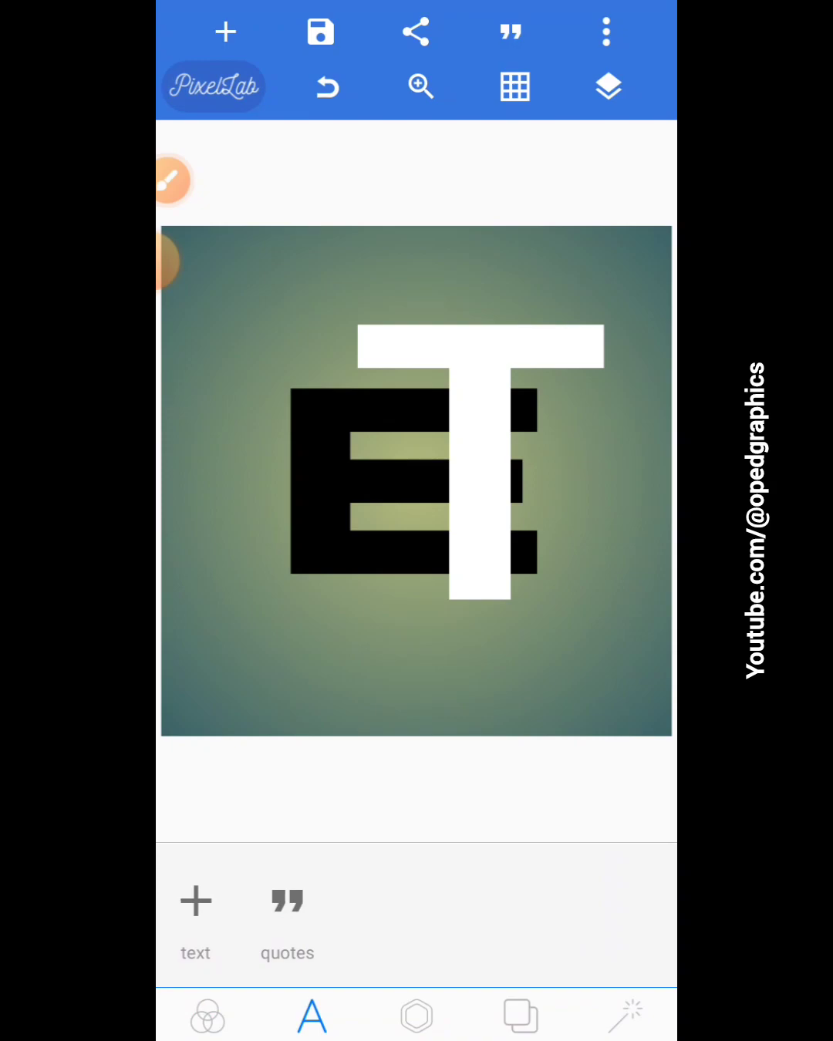
drag(479, 455, 429, 456)
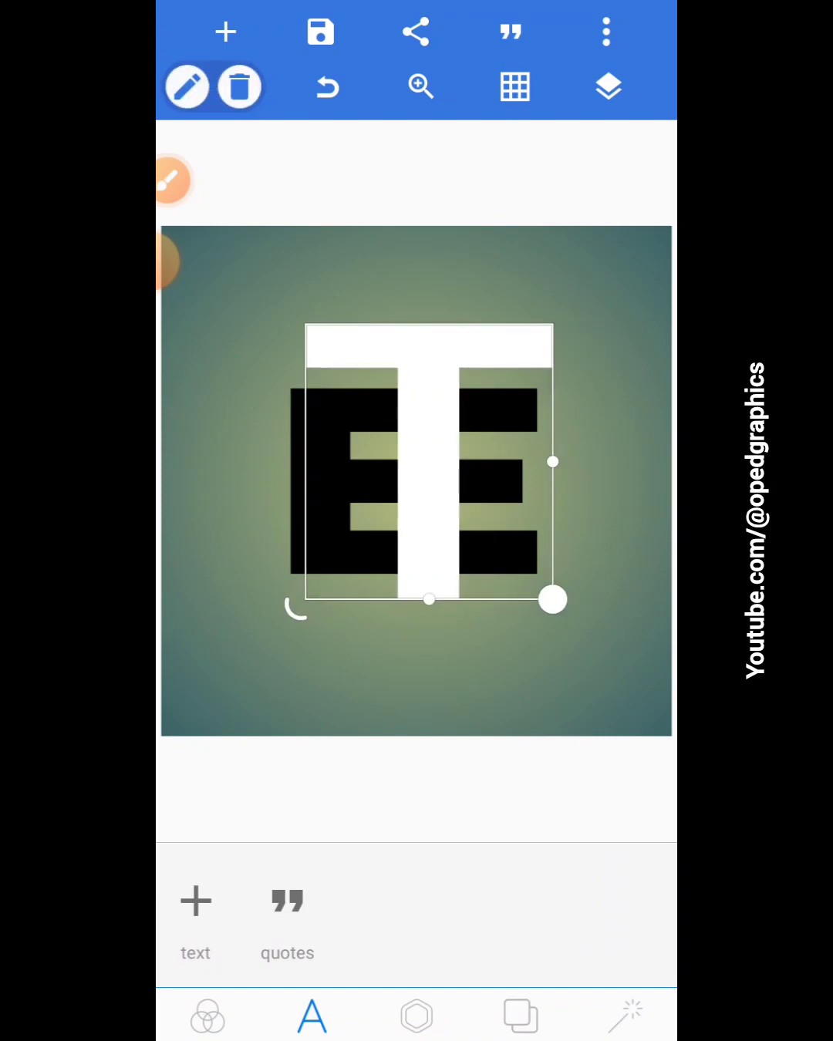
drag(429, 464, 421, 458)
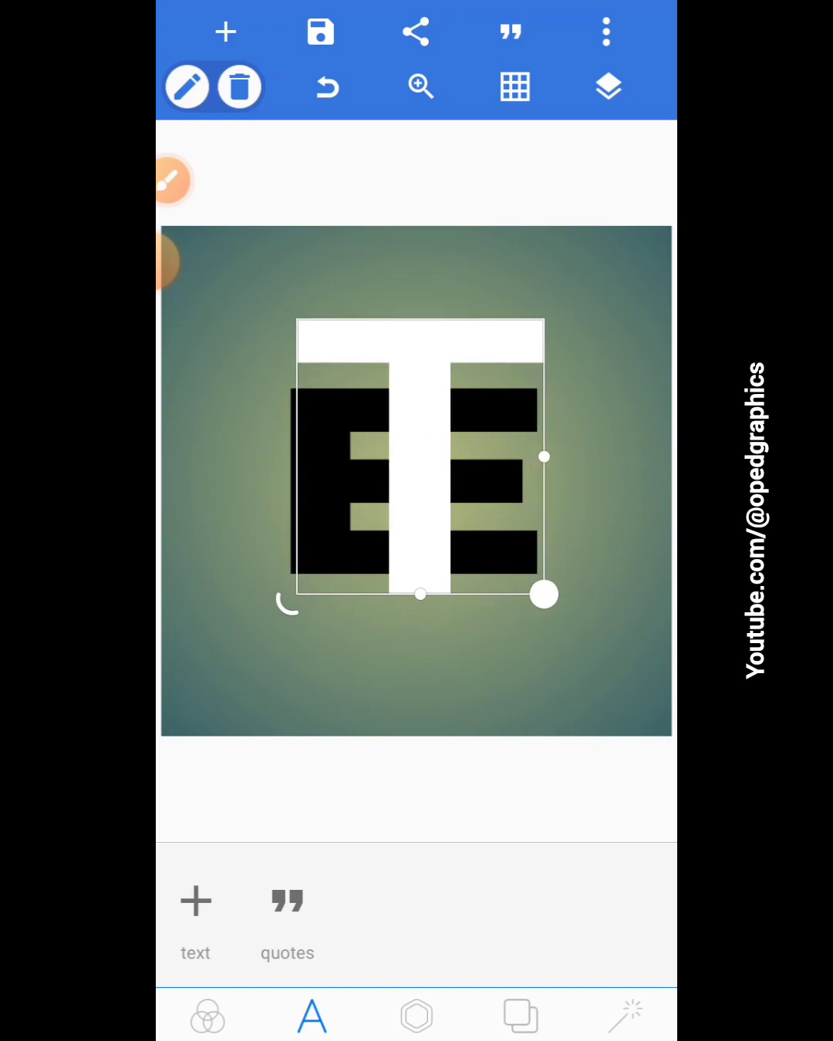
Step: Duplicate the white T, stack the copy on the original, and hide the duplicate layer
click(417, 1017)
click(363, 900)
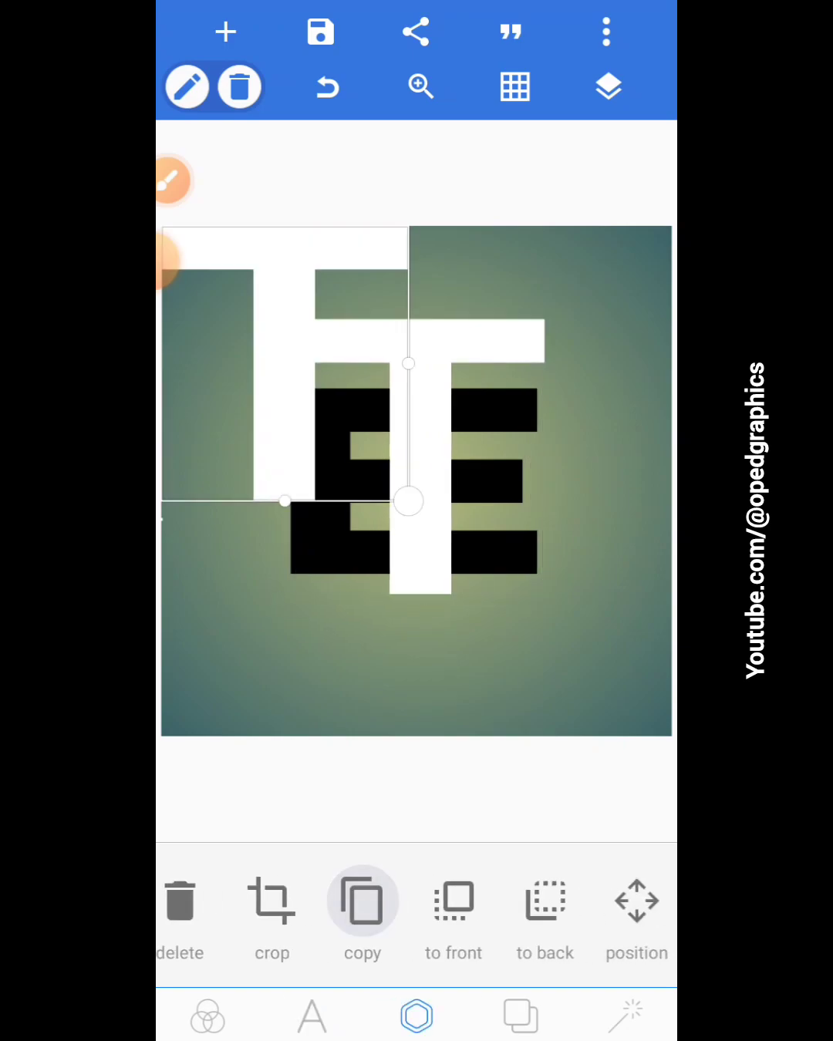
drag(268, 366, 419, 460)
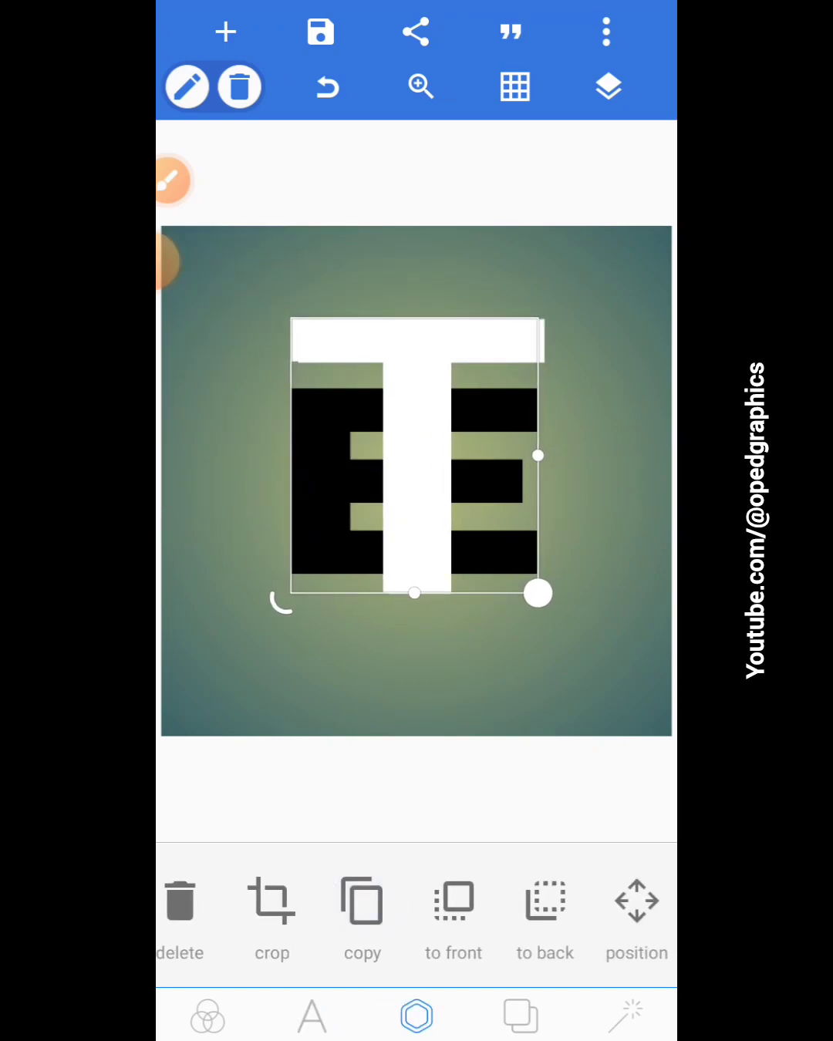
click(608, 87)
click(361, 315)
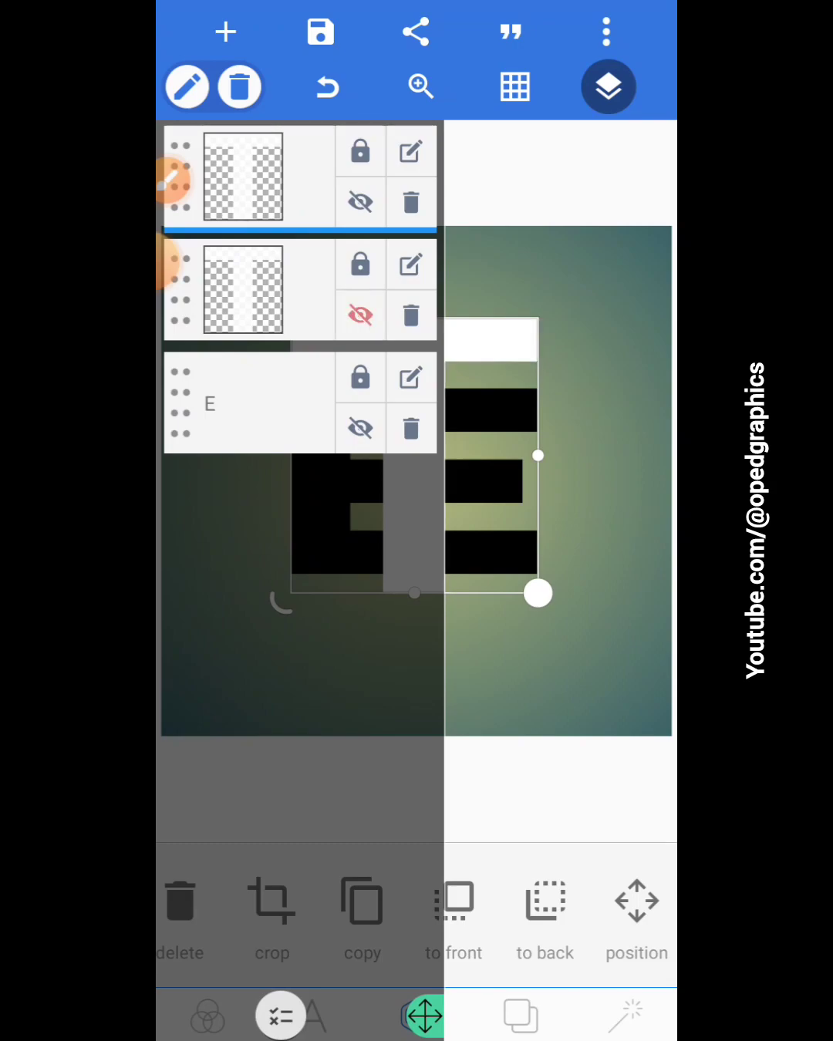
click(569, 489)
mouse_move(424, 455)
mouse_down()
mouse_move(431, 479)
mouse_move(418, 472)
mouse_up()
scroll(406, 910, right, 2)
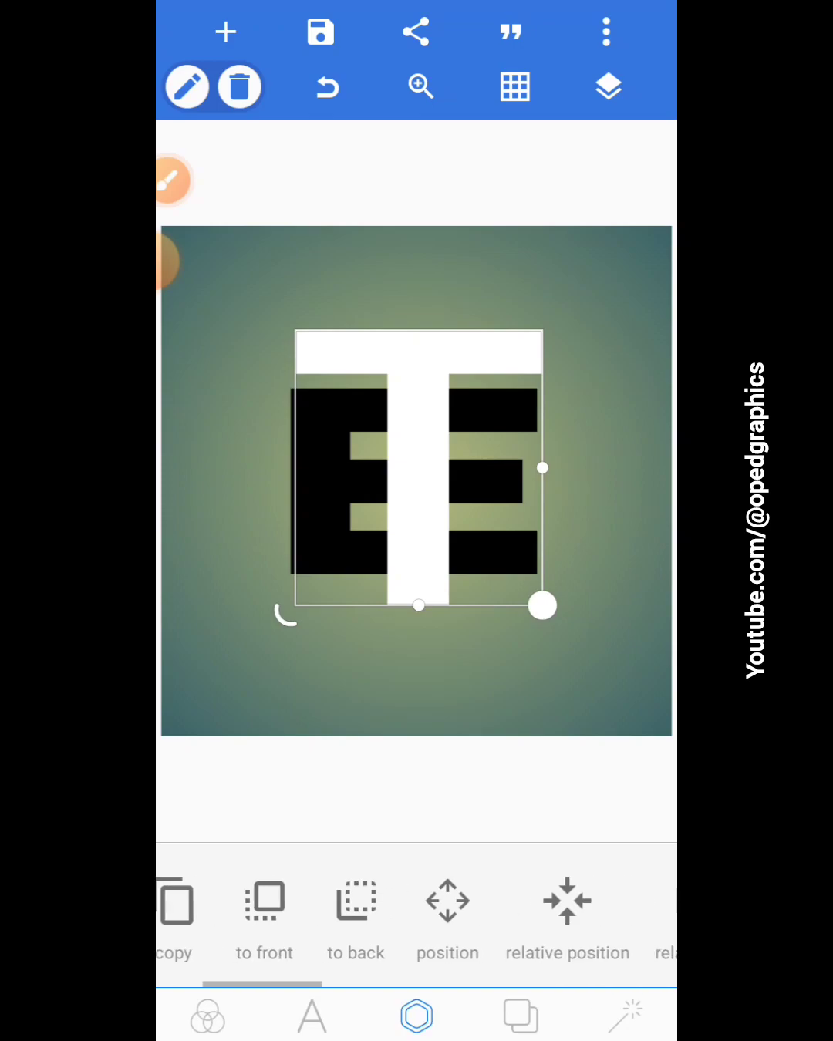
click(569, 666)
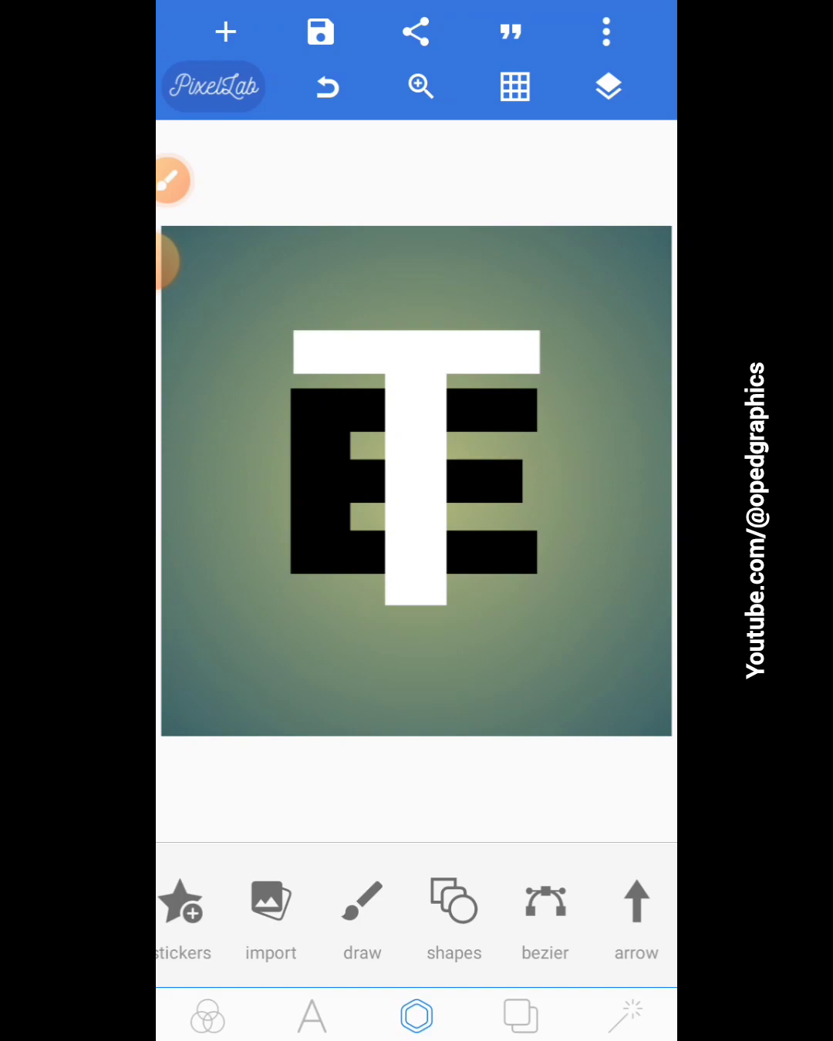
Step: Raise the white T slightly and crop its top bar off
click(415, 456)
drag(416, 480, 416, 443)
scroll(417, 919, right, 5)
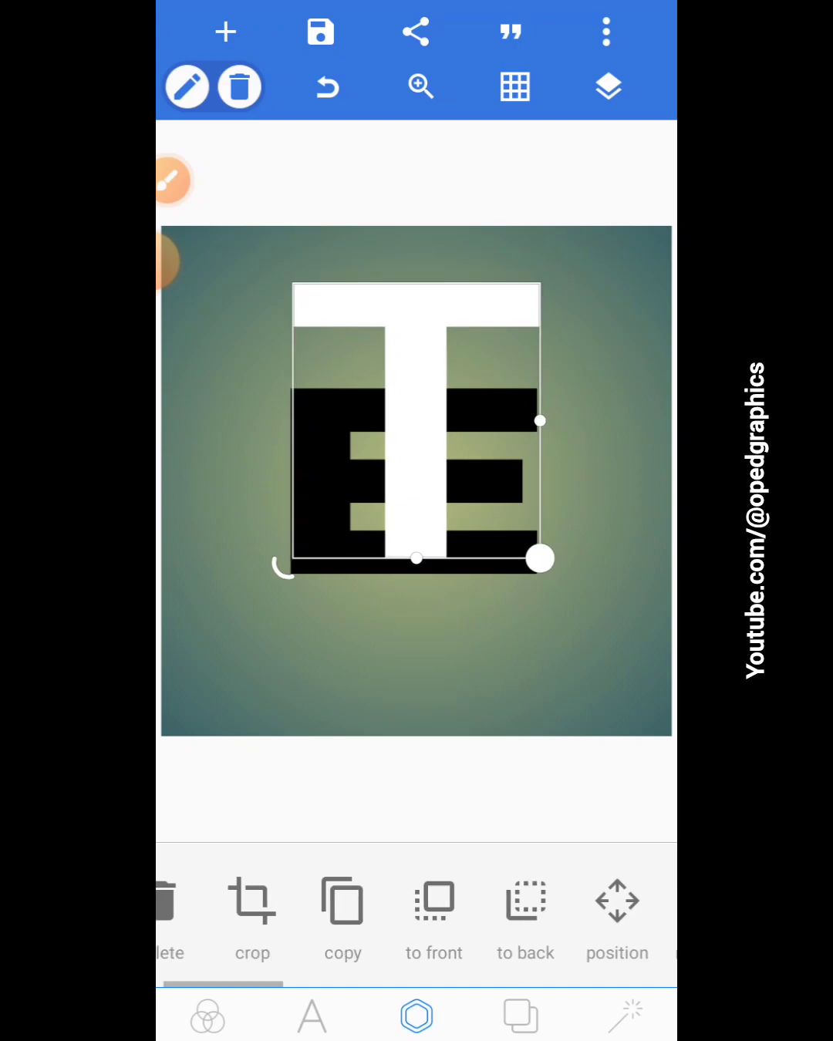
scroll(416, 920, left, 5)
click(289, 903)
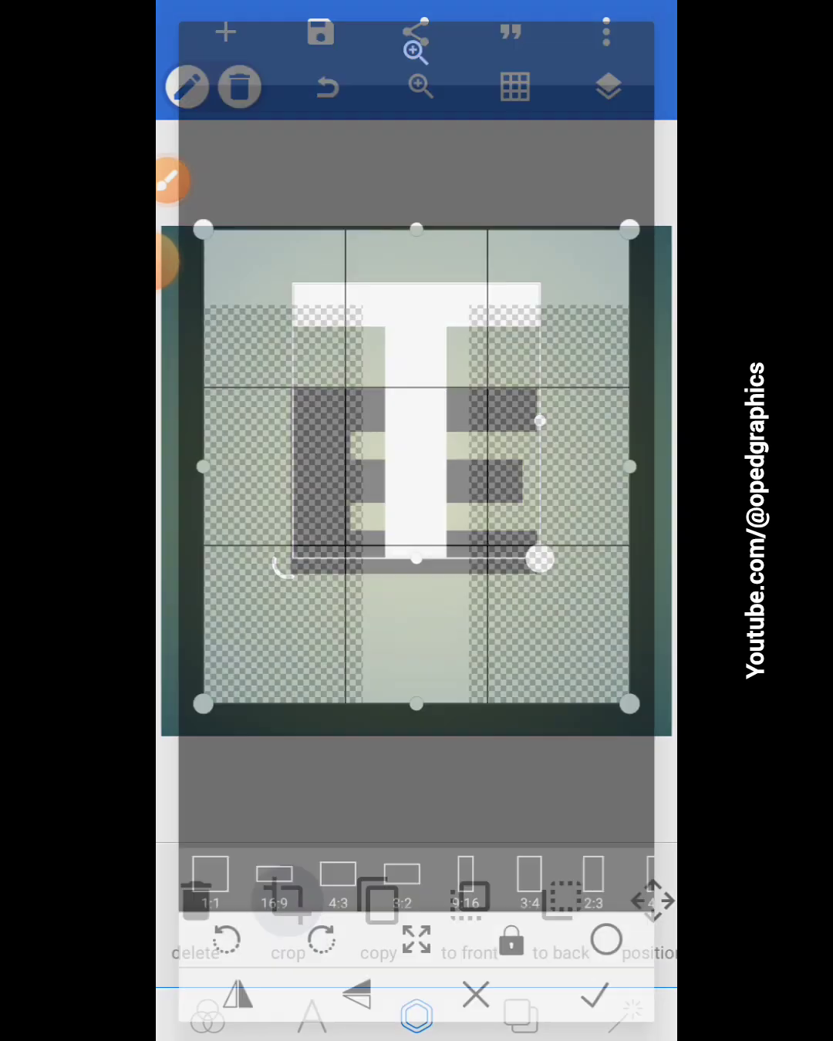
drag(415, 230, 422, 479)
click(594, 996)
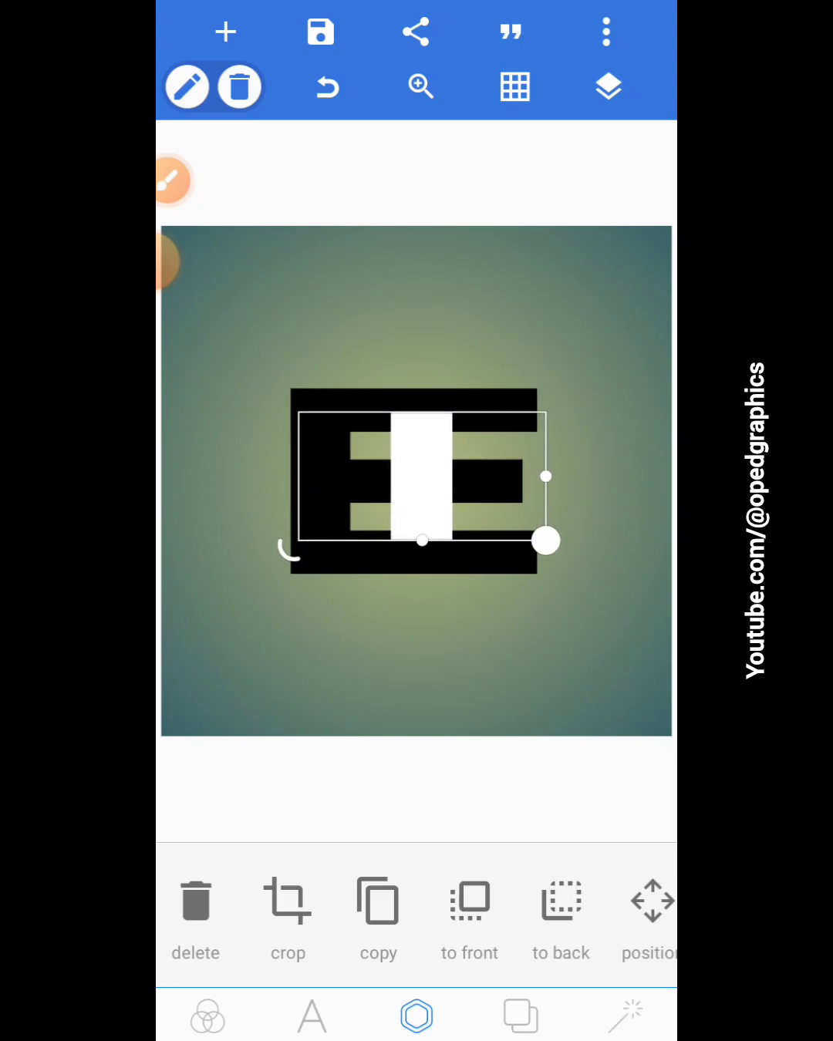
Step: Crop the remaining stem to a short piece and position it on the E's middle bar
click(288, 903)
drag(416, 482, 415, 613)
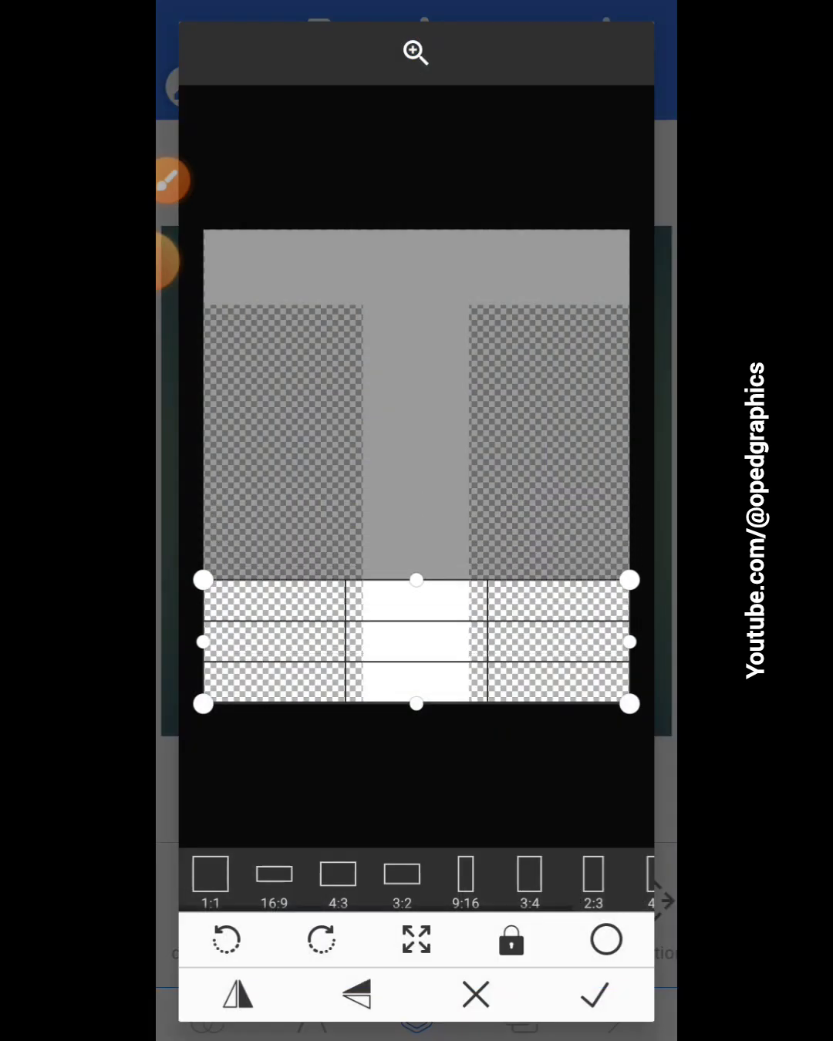
click(595, 996)
drag(413, 455, 412, 481)
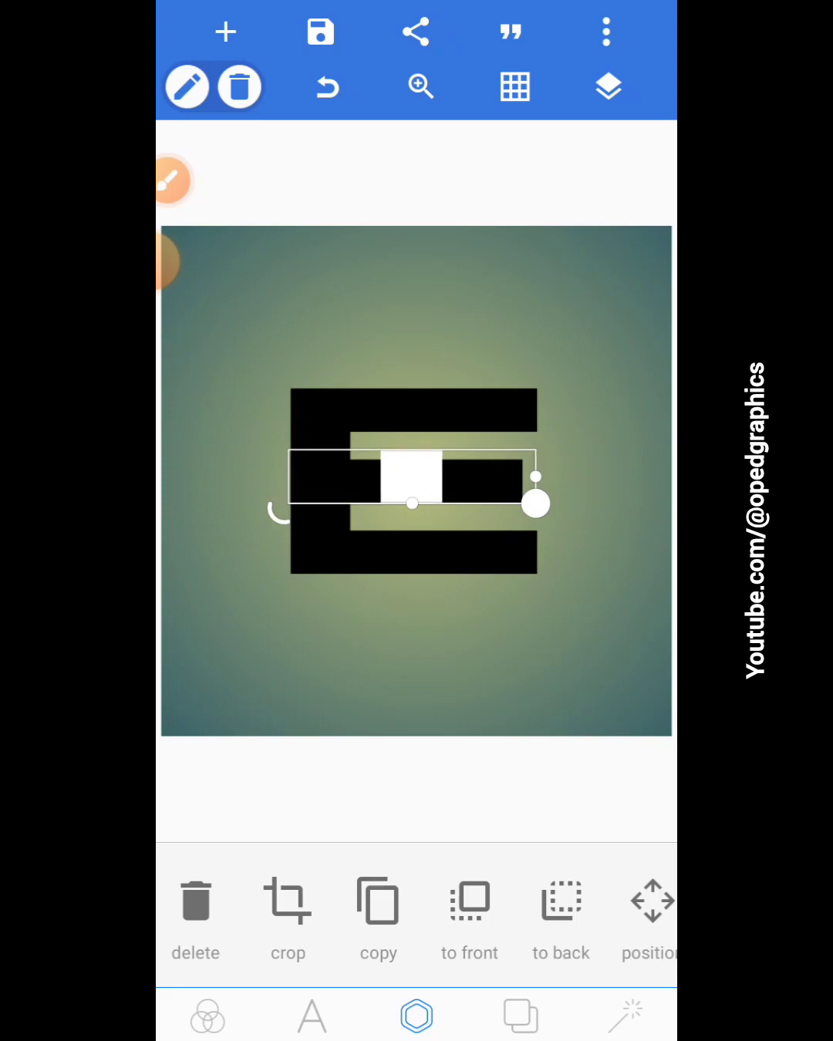
click(289, 903)
drag(416, 613, 415, 577)
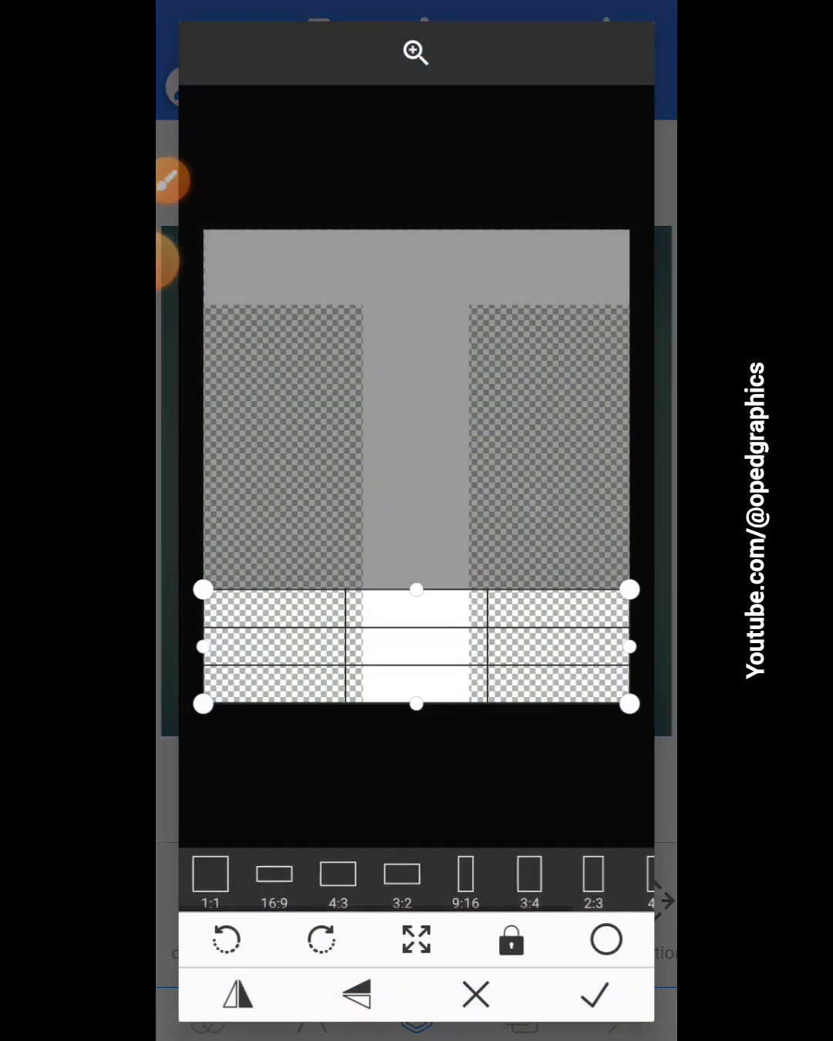
click(595, 996)
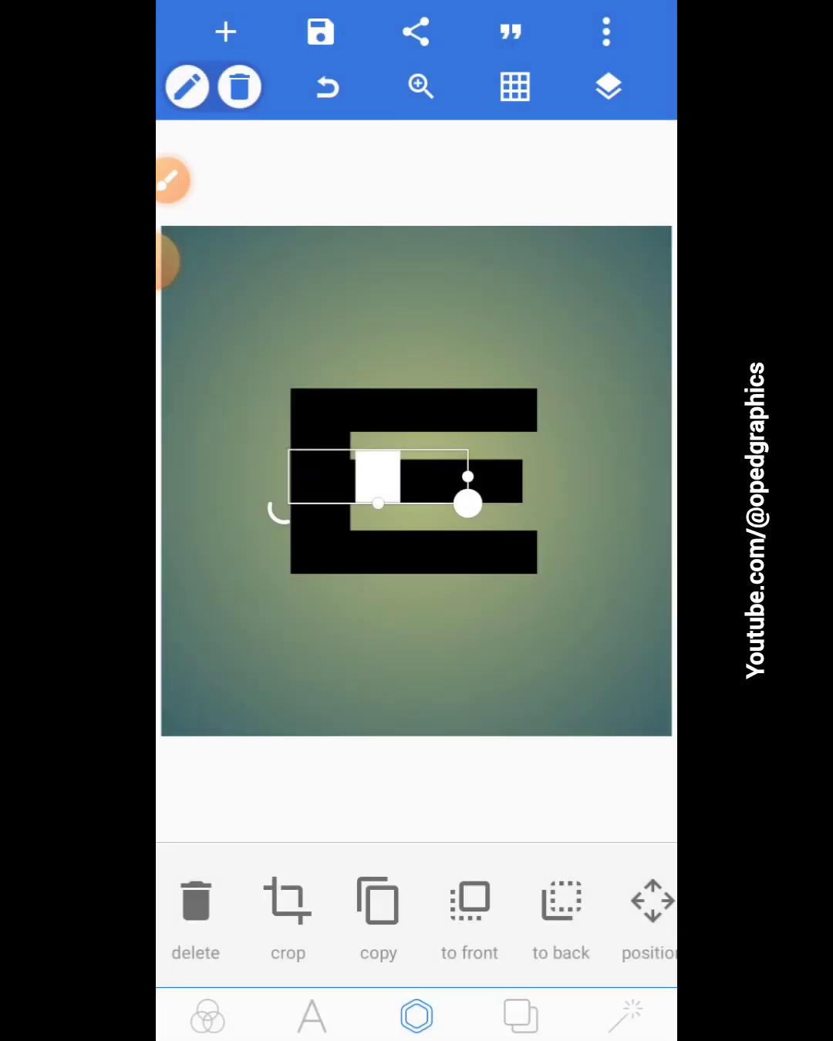
drag(378, 476, 417, 476)
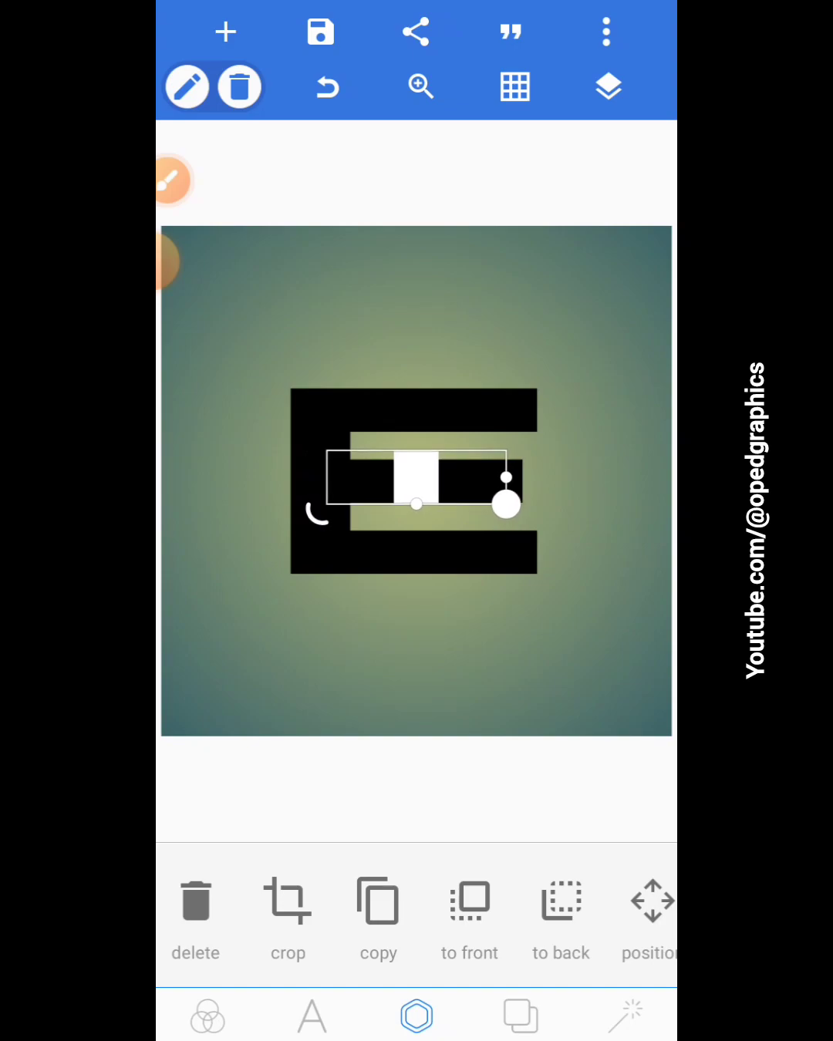
click(608, 87)
Step: Unhide the full T, then widen the small white piece and reposition it over the middle bar
click(360, 315)
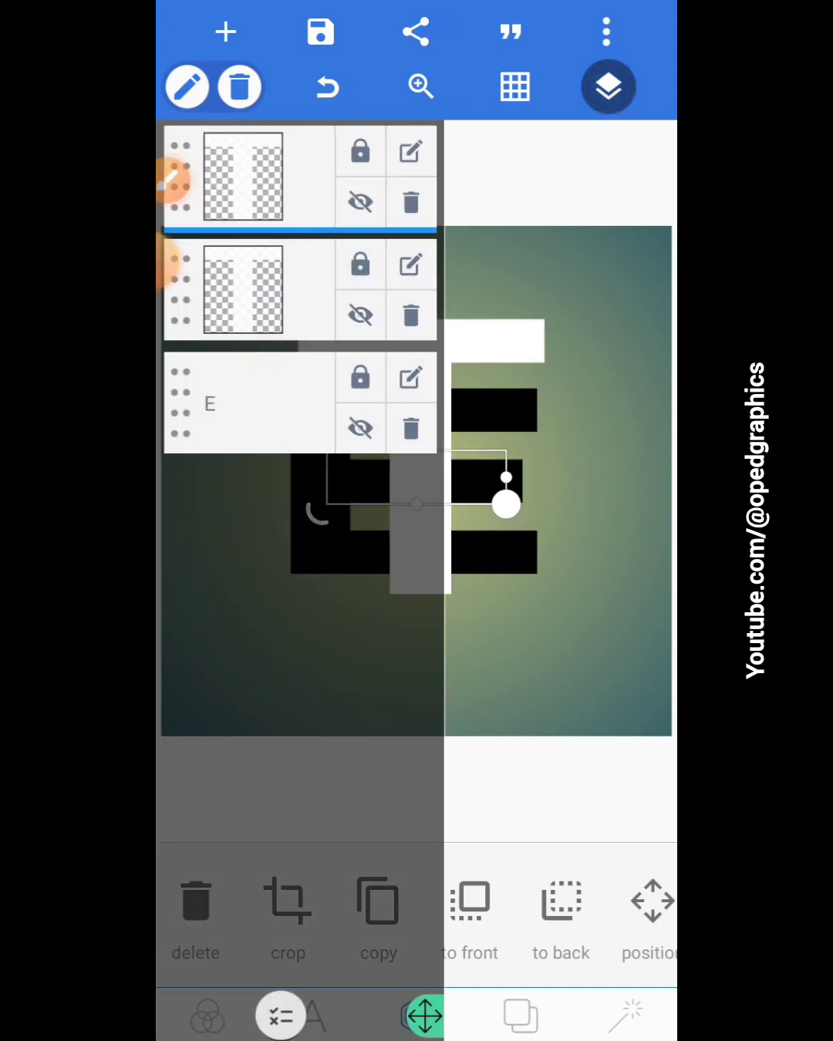
click(562, 569)
drag(414, 481, 407, 451)
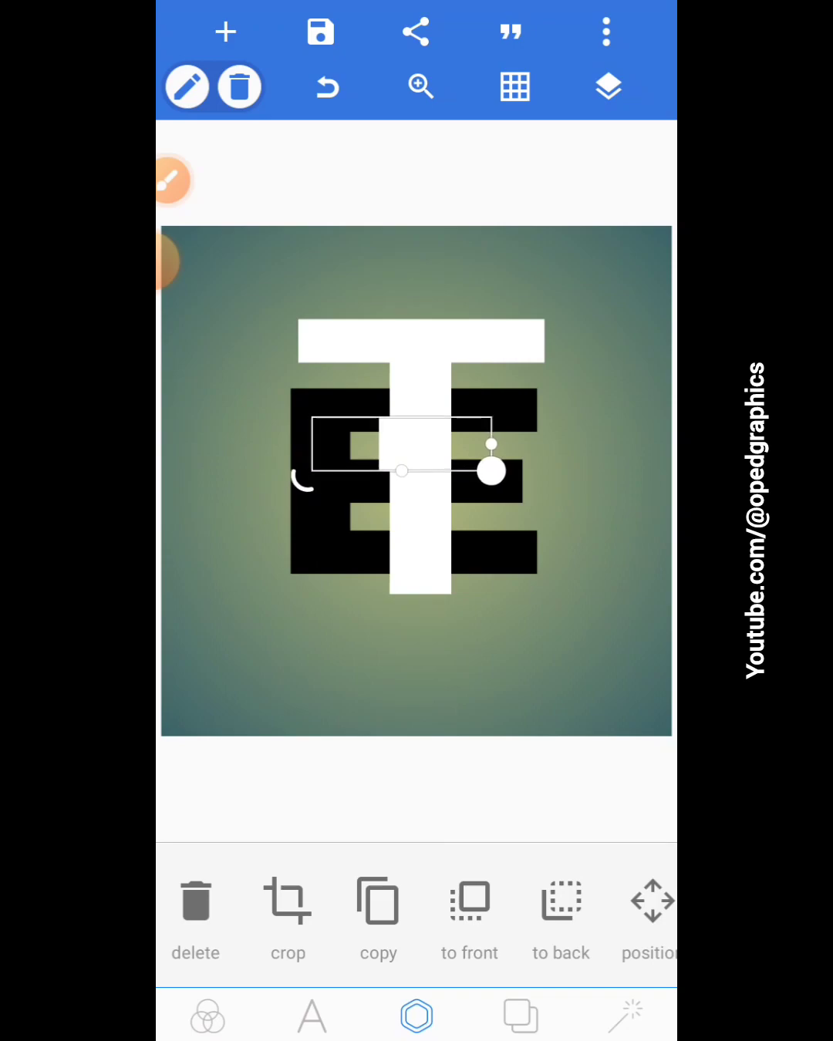
drag(506, 495, 540, 486)
mouse_move(423, 453)
mouse_down()
mouse_move(418, 637)
mouse_move(618, 692)
mouse_move(488, 635)
mouse_move(439, 643)
mouse_move(418, 634)
mouse_up()
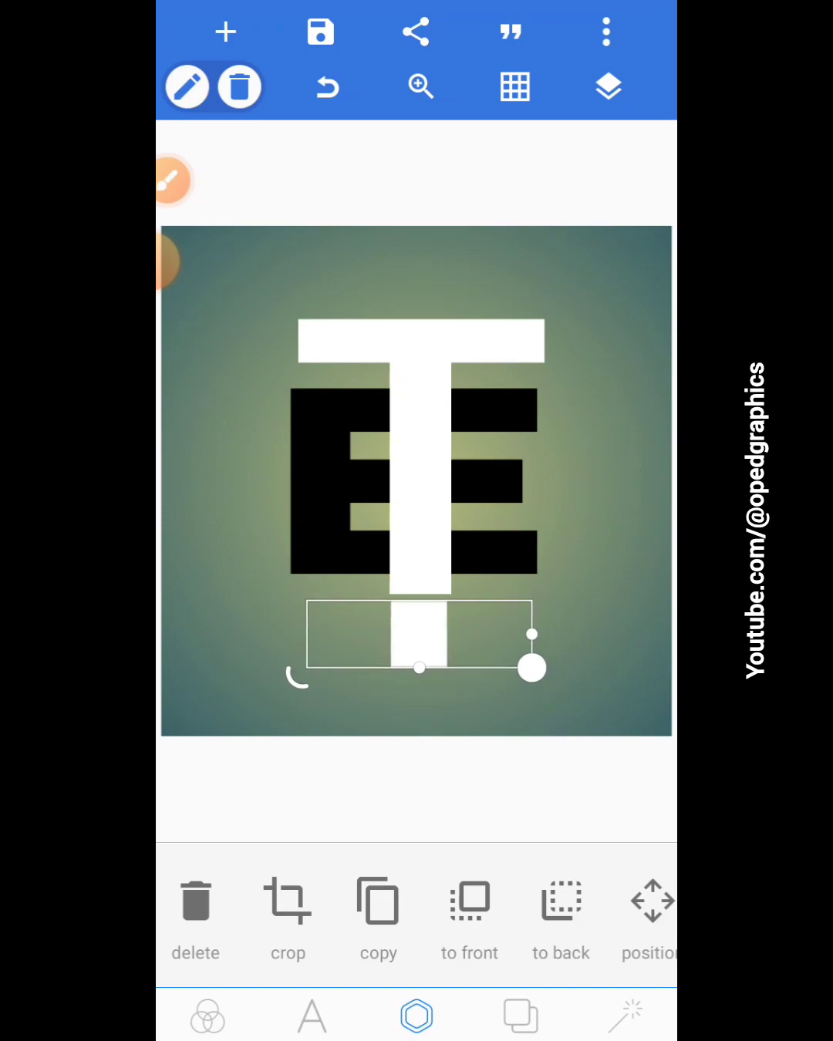
drag(550, 675, 546, 671)
drag(419, 635, 424, 488)
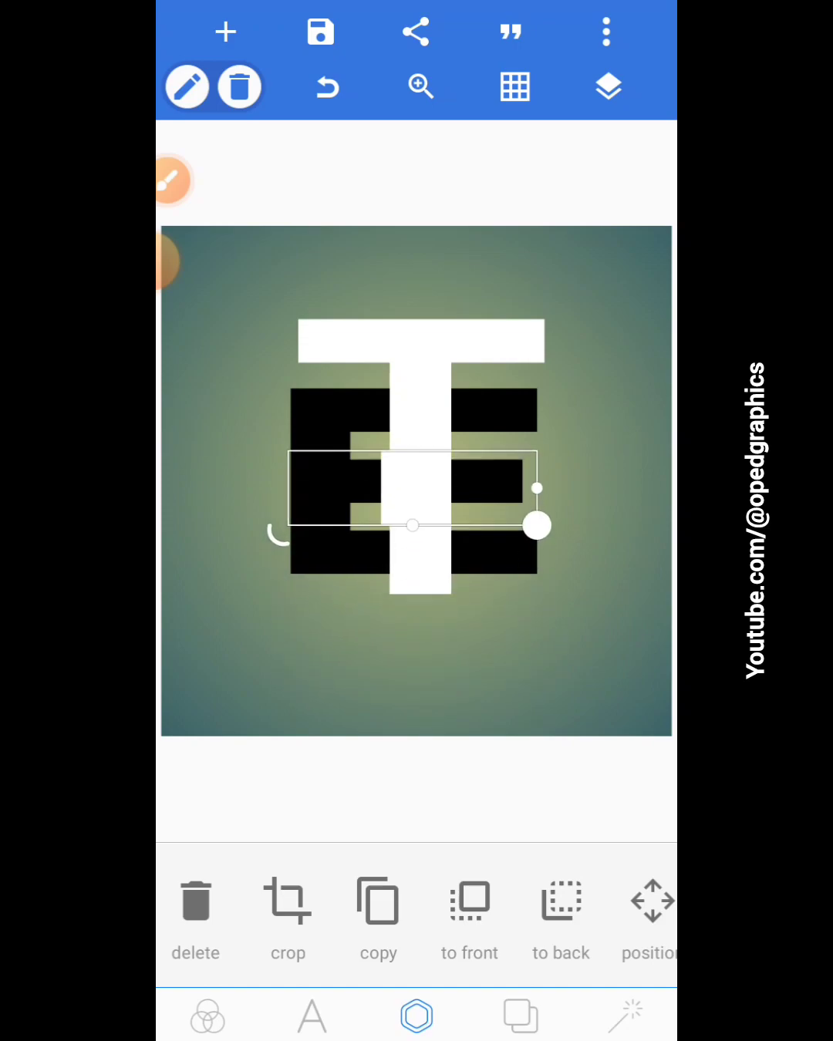
Step: Hide the full white T layer again
click(608, 87)
click(360, 315)
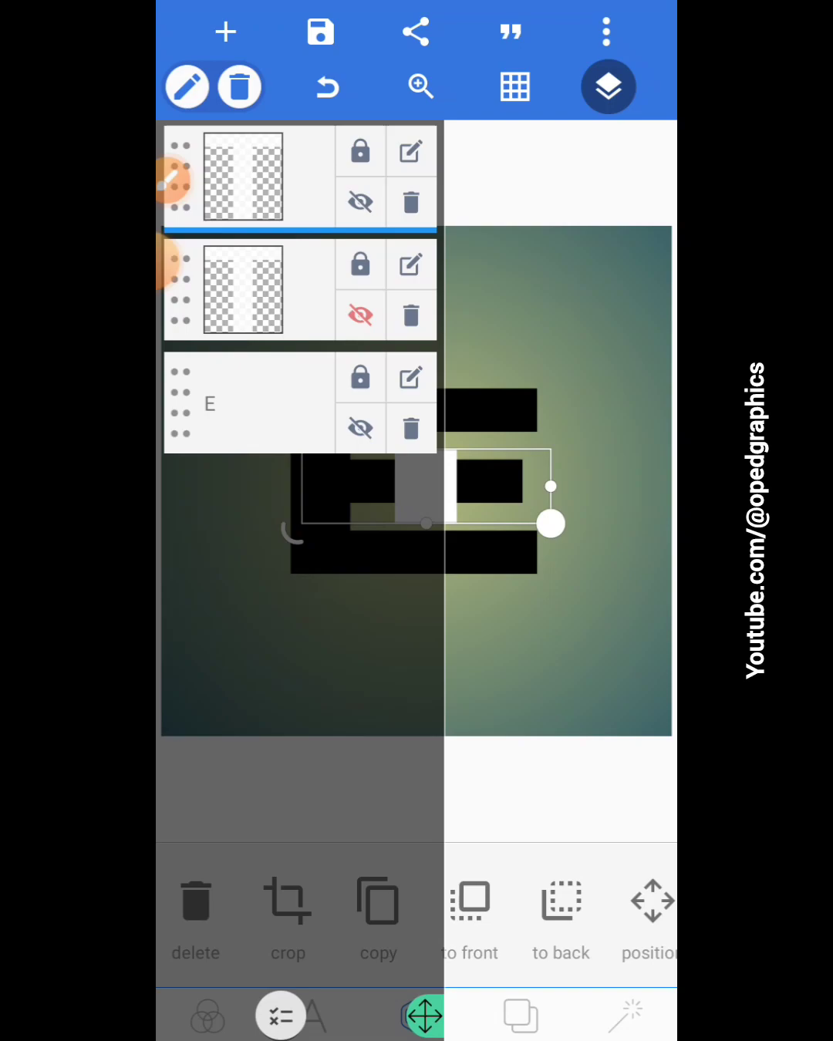
click(570, 782)
drag(570, 903, 288, 903)
Step: Centre the white rectangle horizontally on the E and nudge it up 1px
click(495, 899)
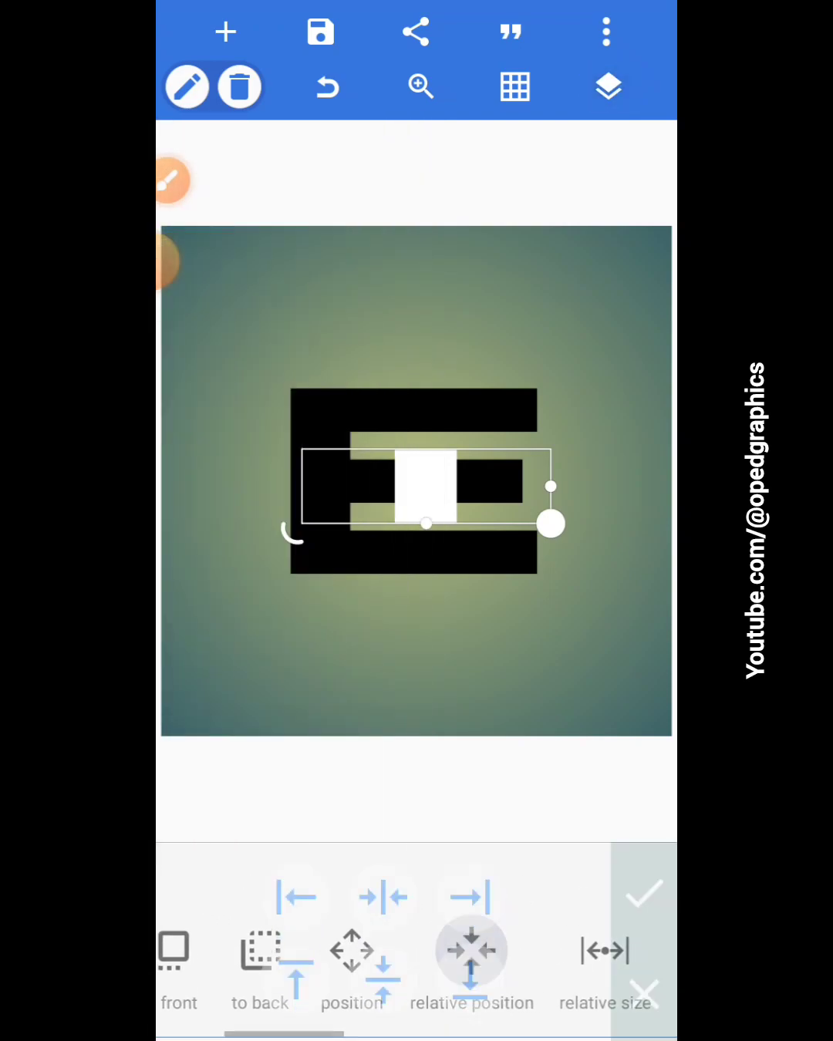
click(383, 897)
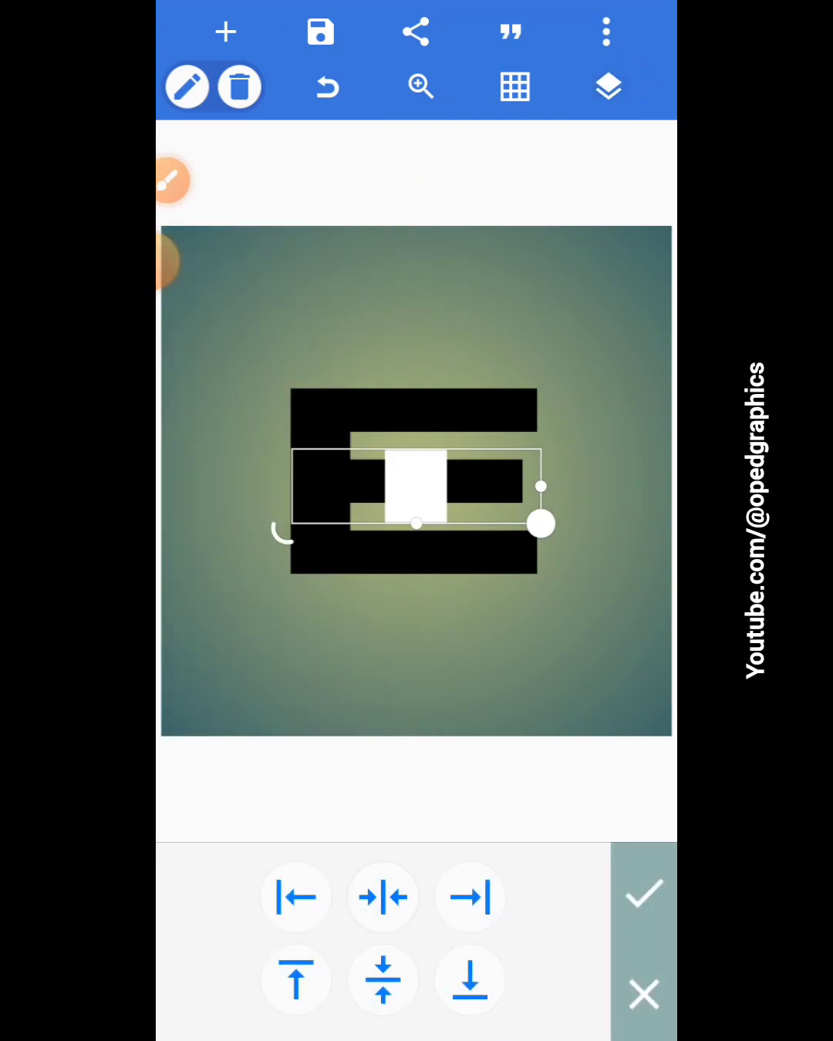
click(643, 895)
click(349, 903)
drag(309, 907, 236, 906)
click(426, 982)
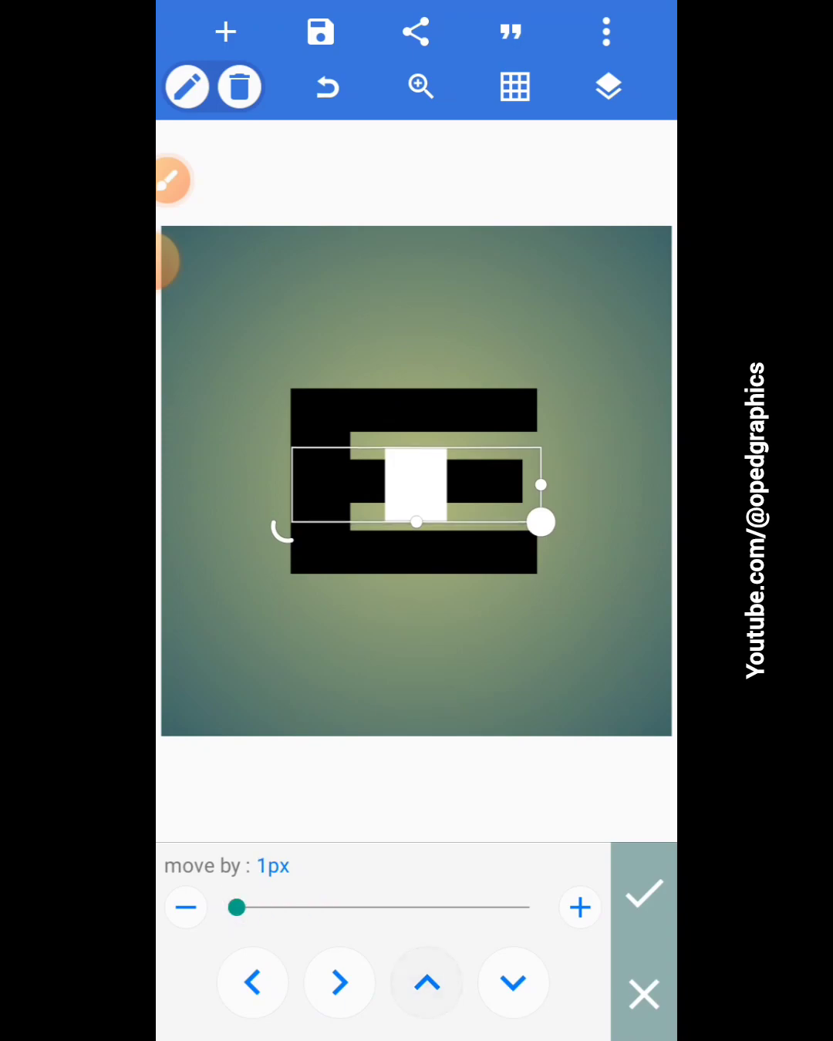
click(643, 895)
Step: Multi-select the E and white rectangle layers and merge them into one object
click(570, 651)
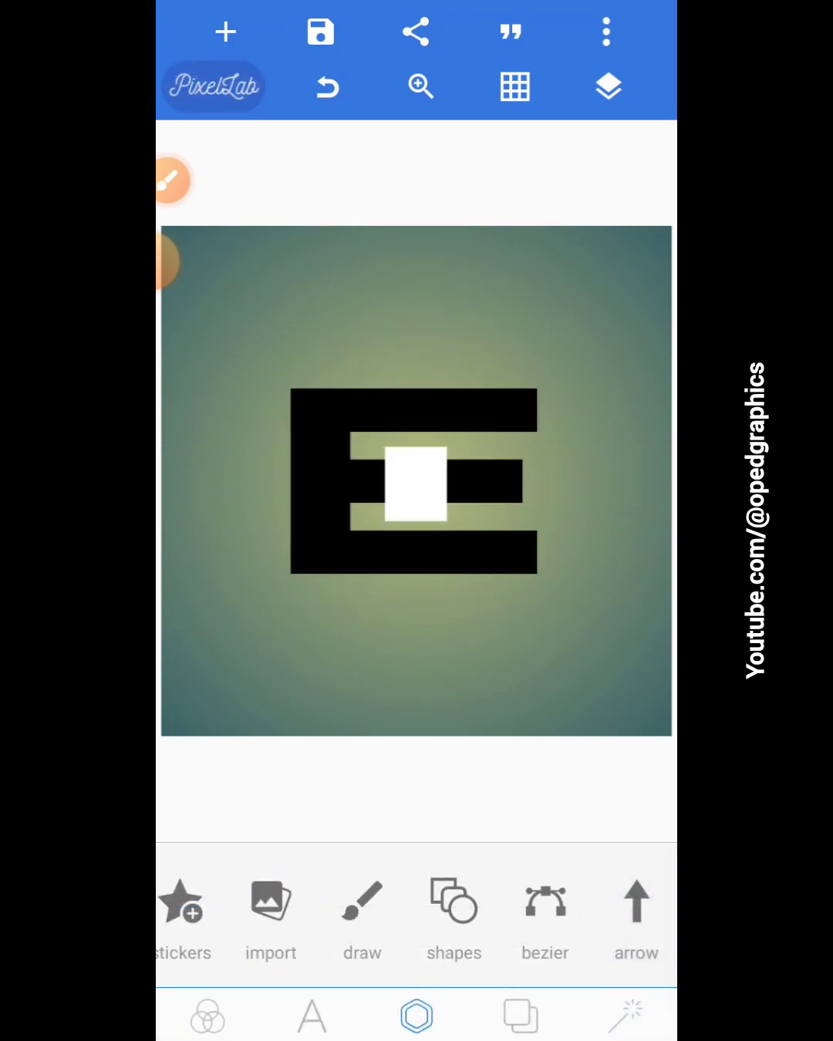
click(608, 85)
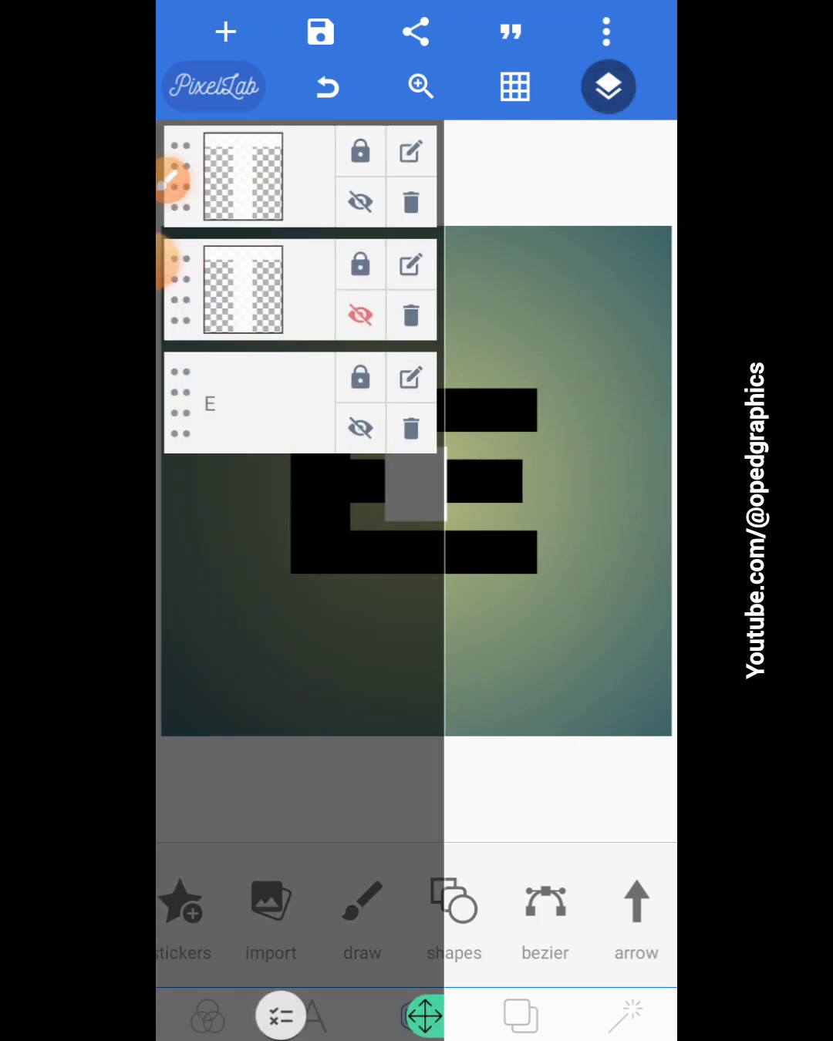
click(281, 1015)
click(386, 404)
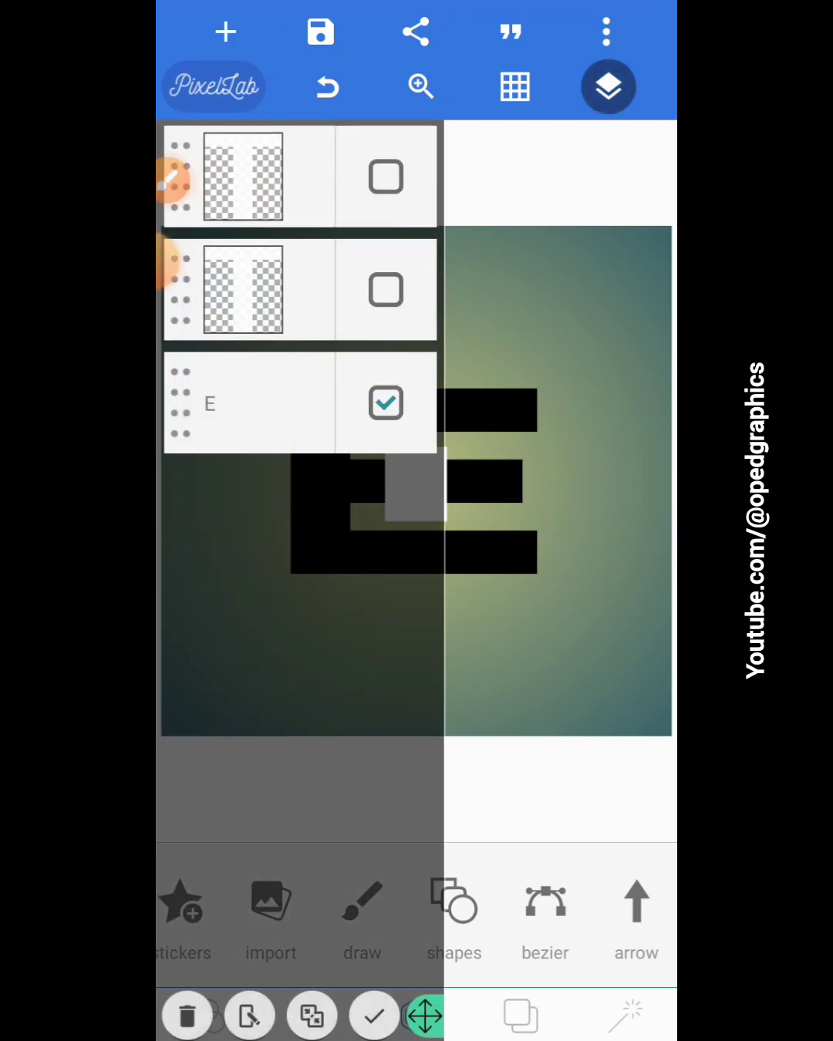
click(385, 177)
click(244, 289)
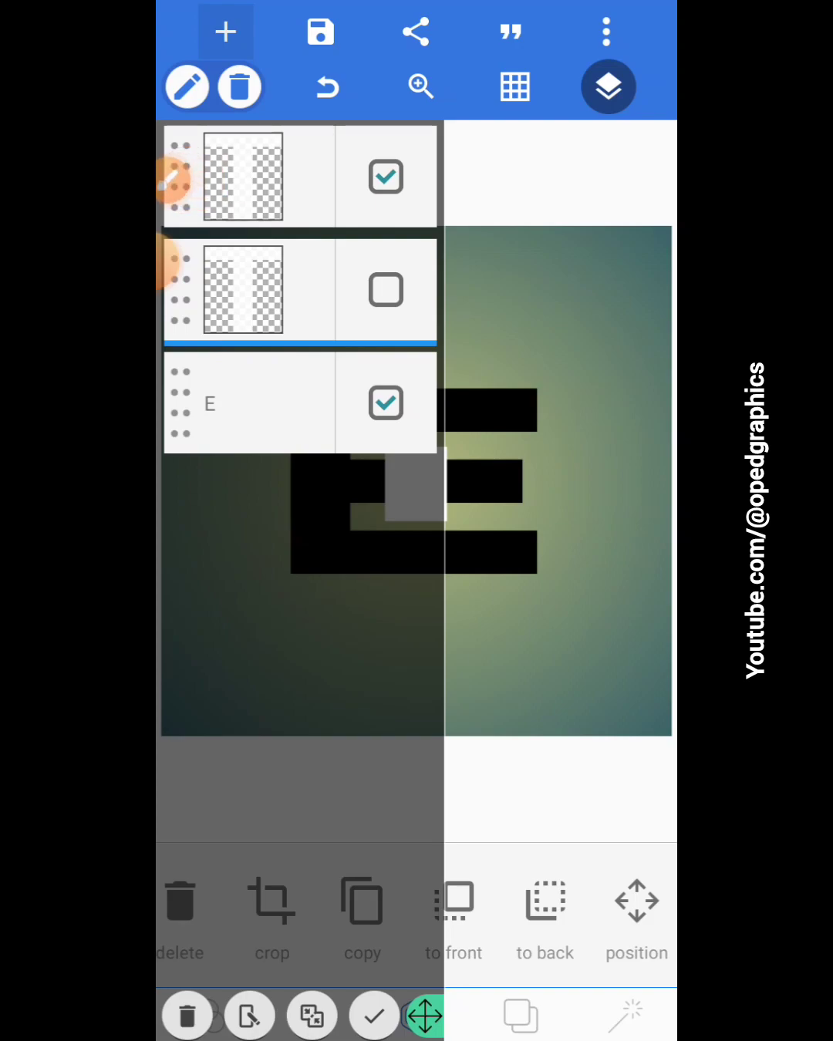
click(312, 1014)
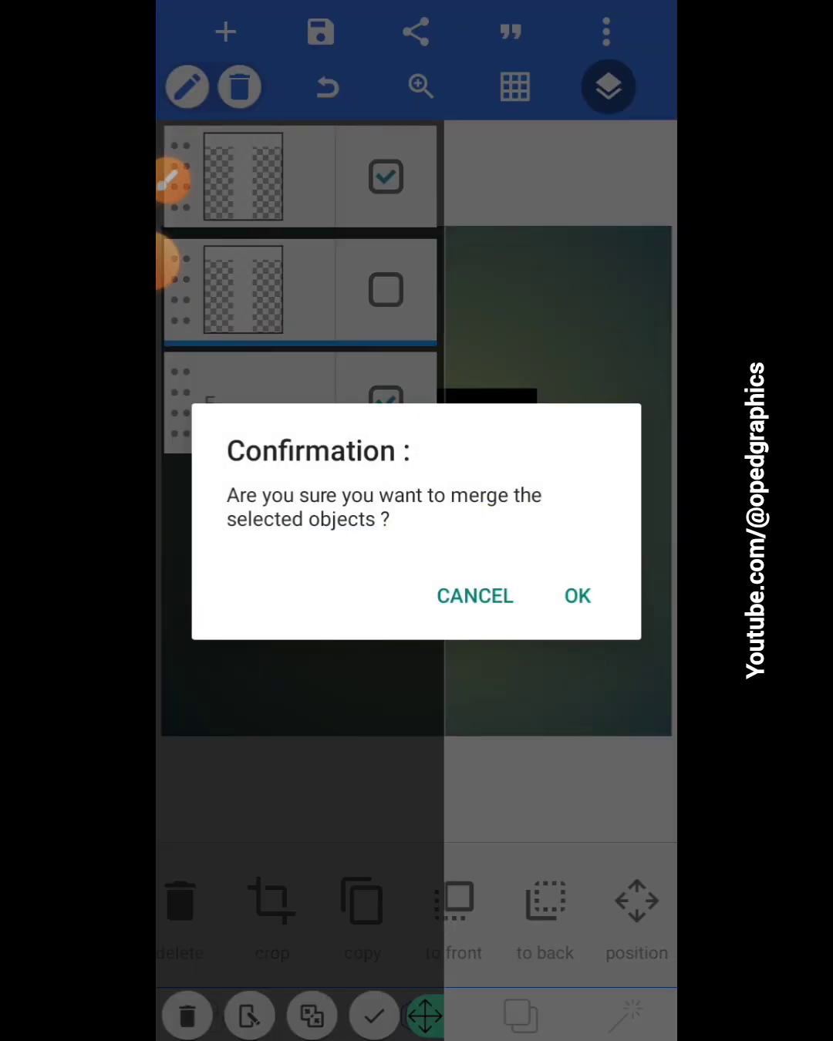
click(577, 595)
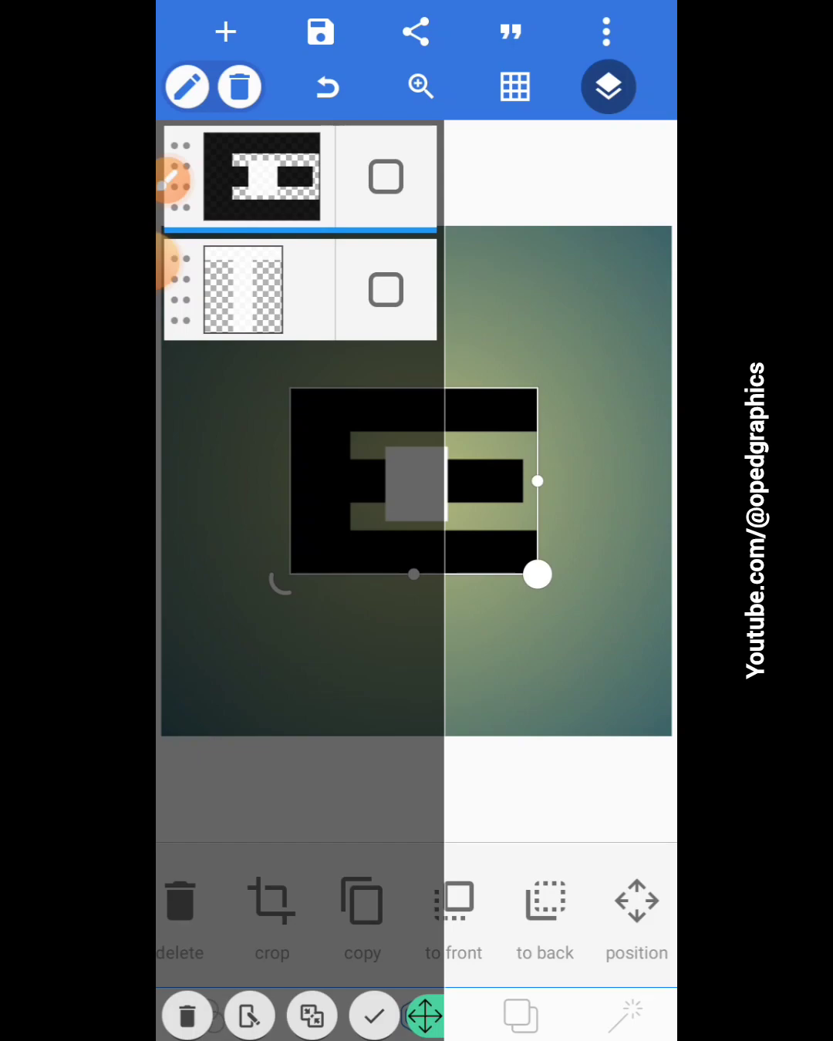
click(607, 87)
Step: Show the white T, undo a stray change, and realign the merged E under it
mouse_move(414, 480)
mouse_down()
mouse_move(382, 406)
mouse_move(435, 525)
mouse_up()
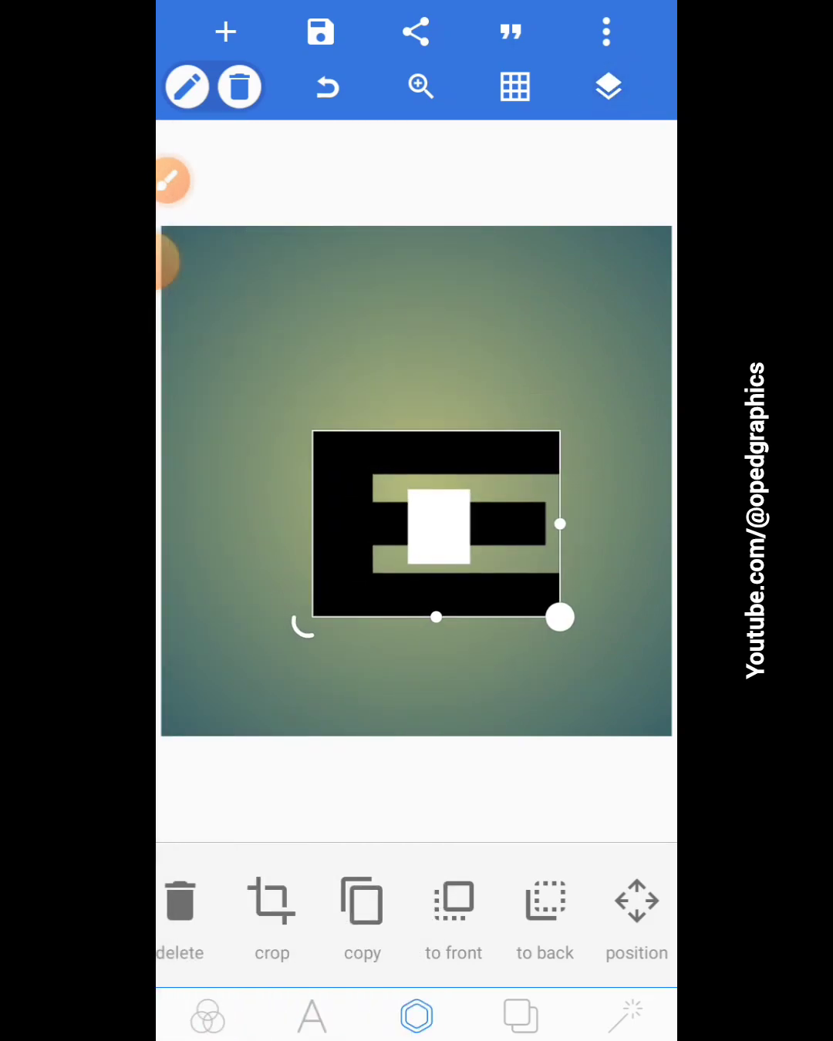
click(608, 87)
click(360, 314)
click(608, 87)
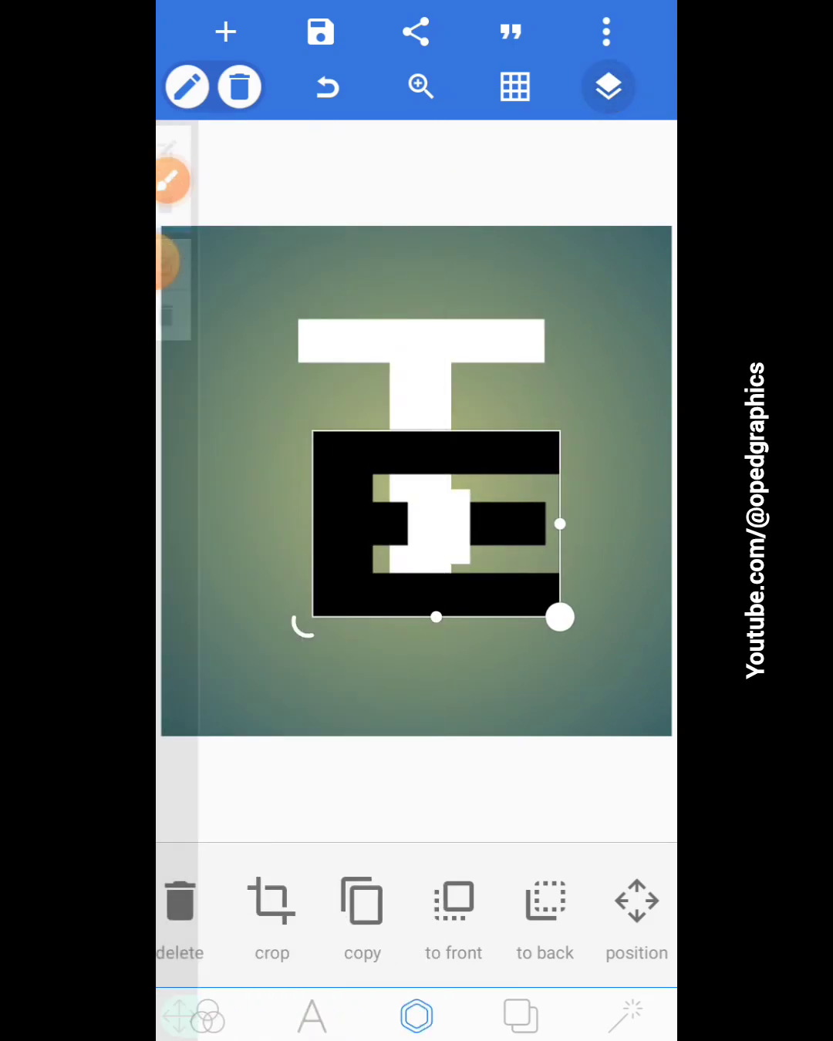
click(438, 341)
click(326, 86)
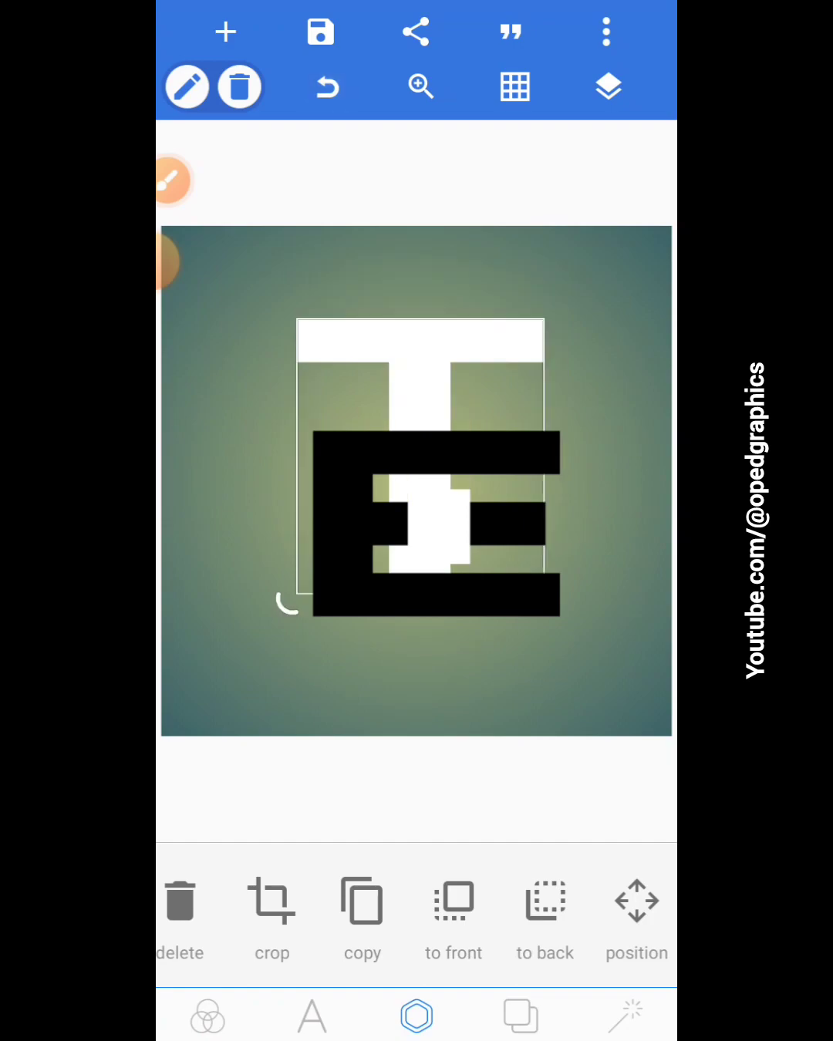
mouse_move(437, 524)
mouse_down()
mouse_move(407, 459)
mouse_move(412, 463)
mouse_up()
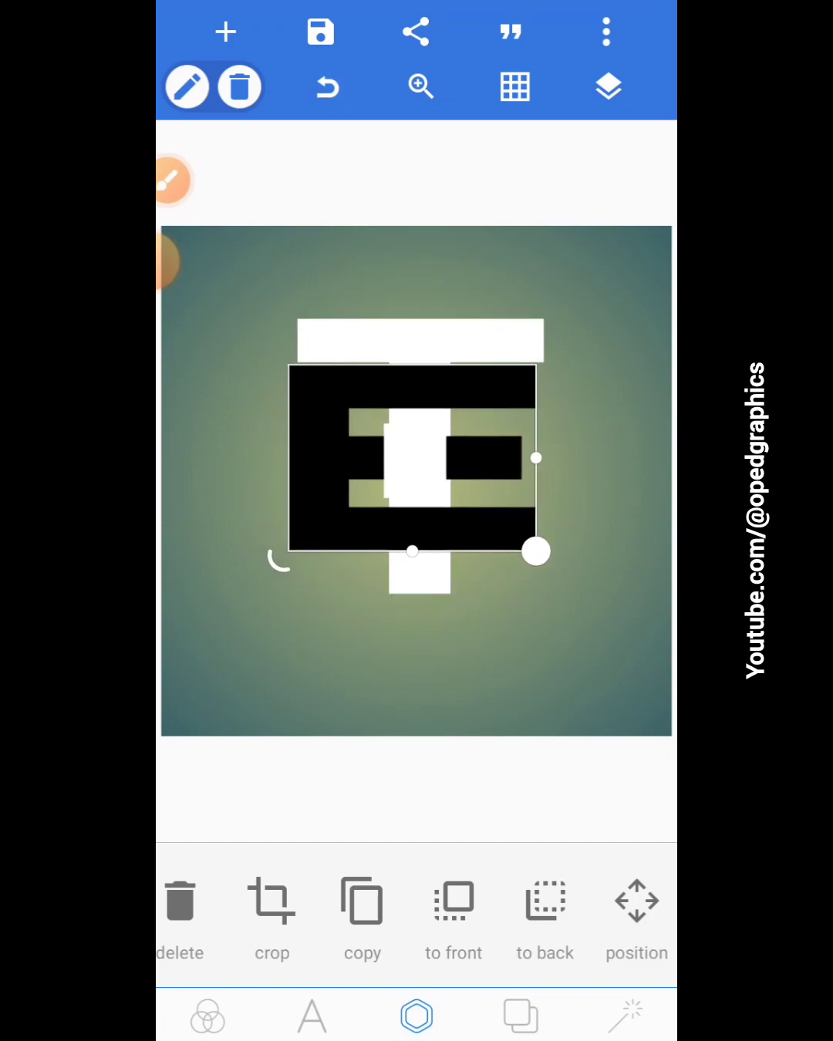
Step: Hide the white T and make the white square in the merged E transparent
click(608, 86)
click(360, 315)
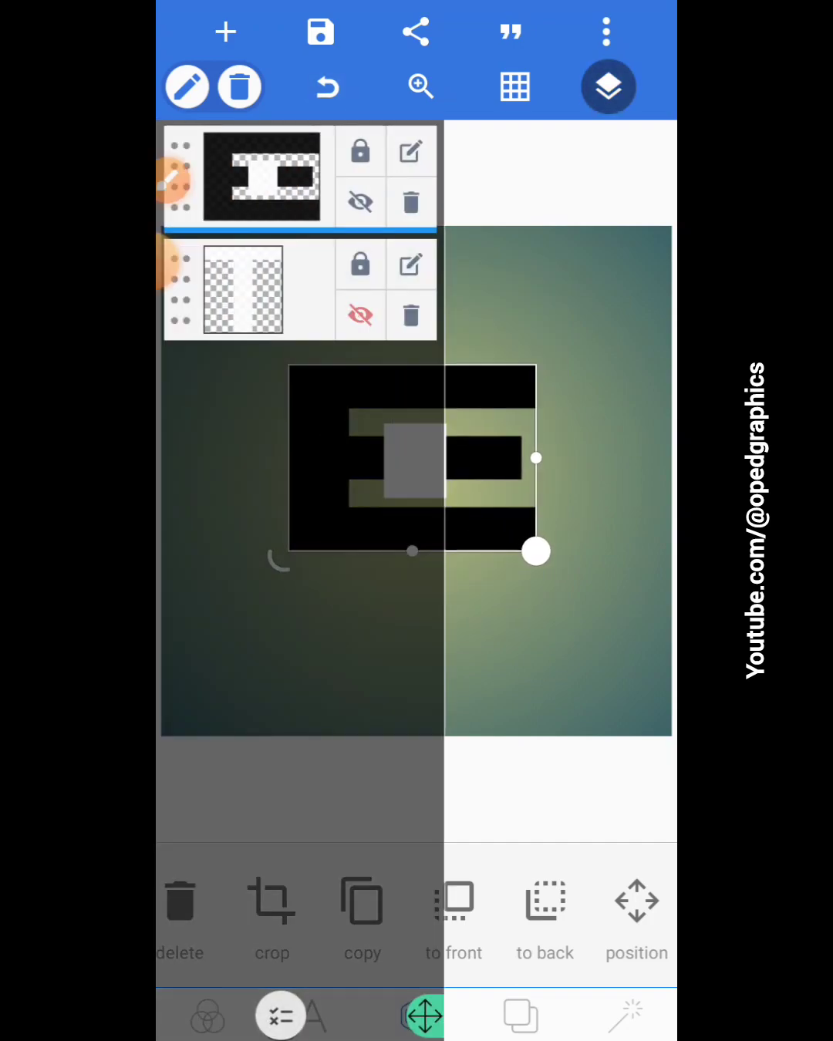
click(561, 570)
scroll(416, 903, right, 6)
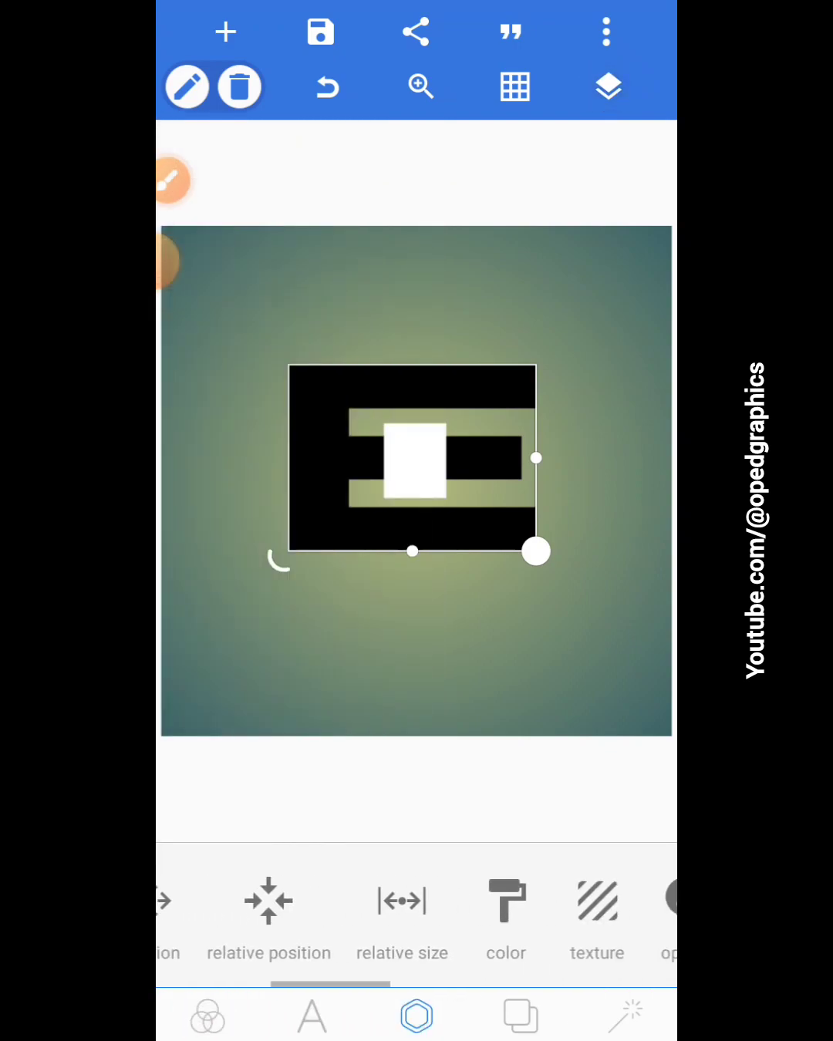
scroll(416, 903, right, 3)
click(454, 901)
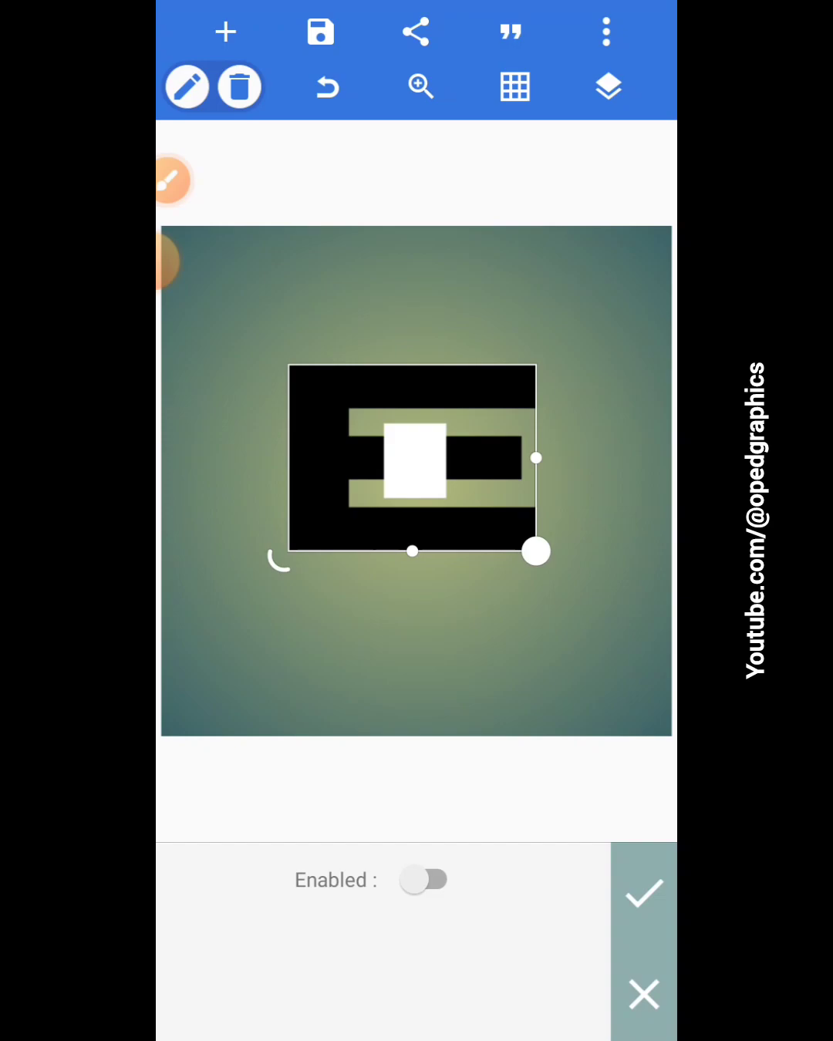
click(425, 880)
click(644, 894)
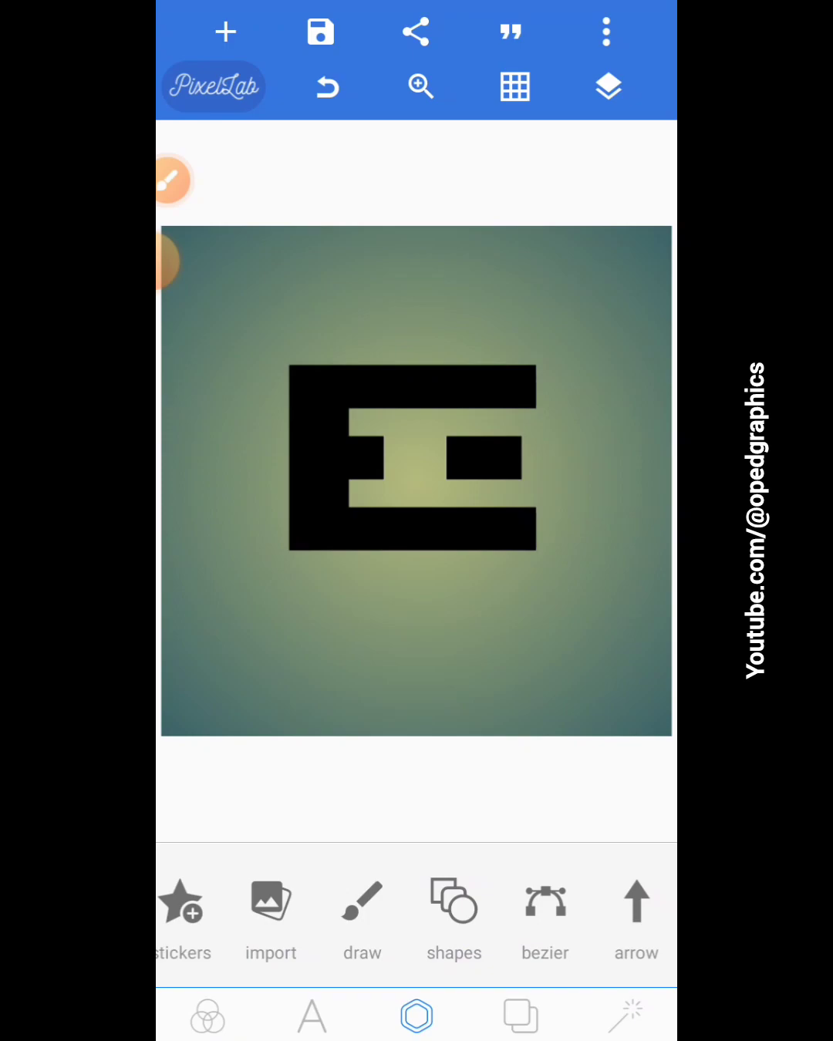
Step: Unhide the white T layer so its stem shows through the E's bar gap, then select the E
click(609, 86)
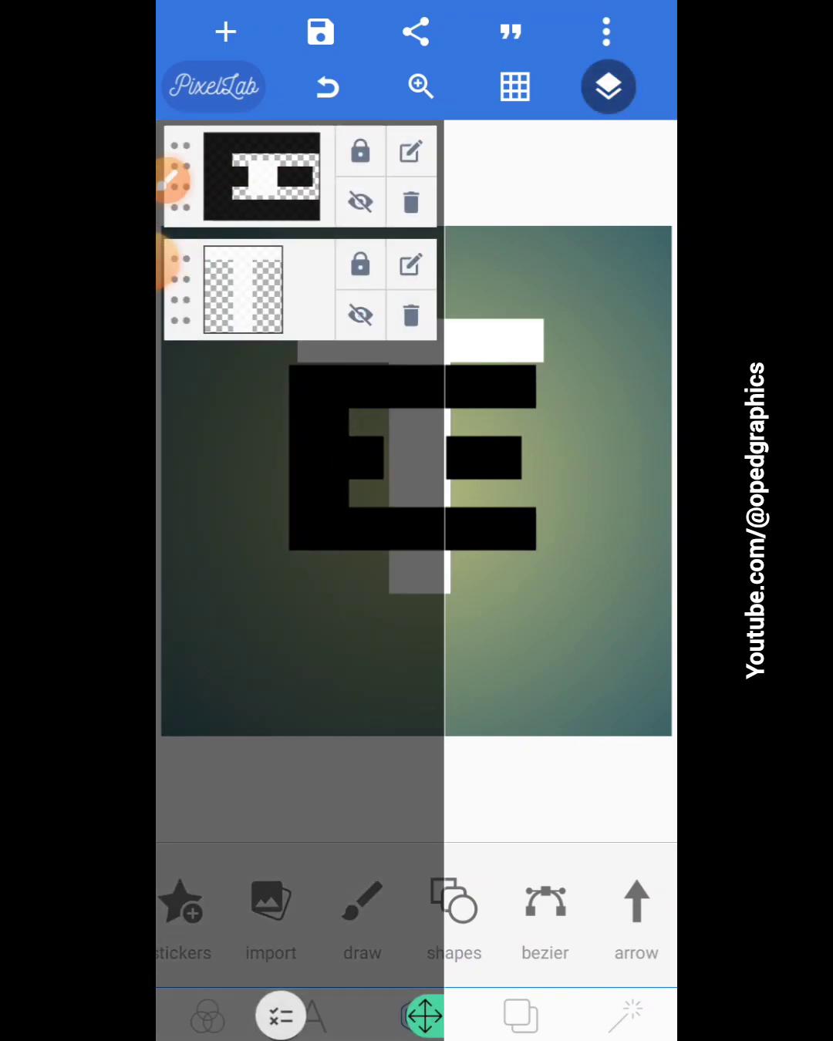
click(608, 86)
click(410, 460)
scroll(416, 920, right, 2)
click(500, 919)
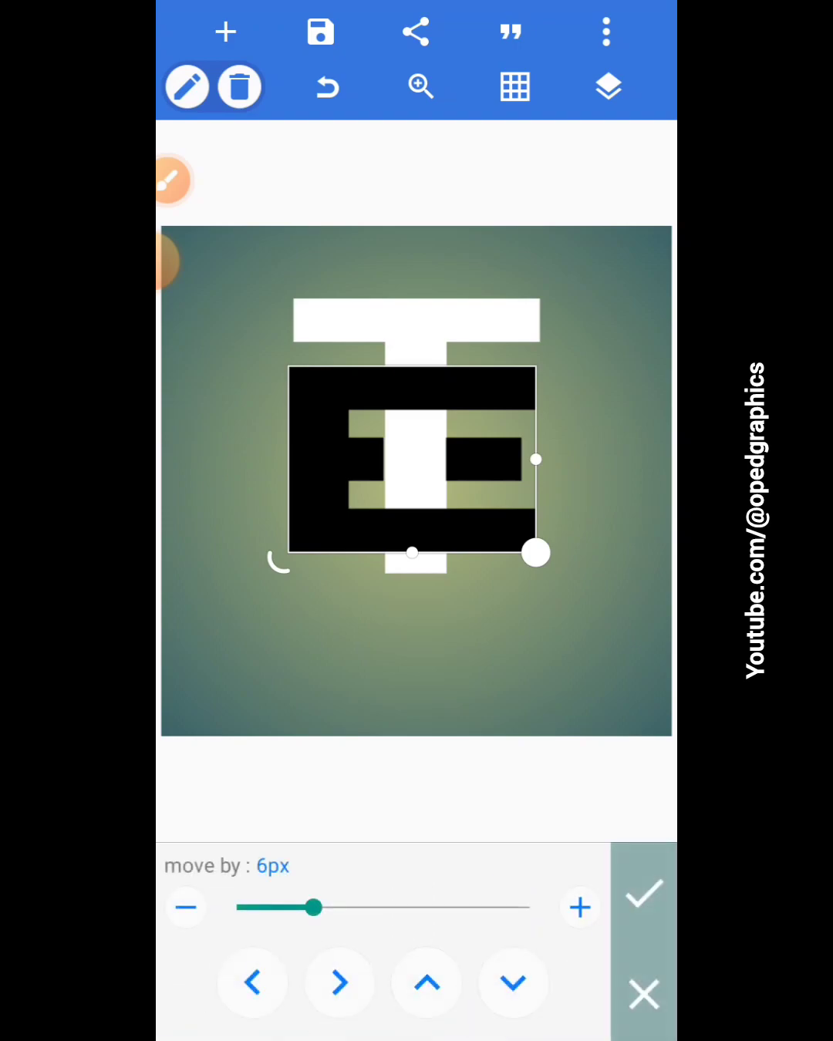